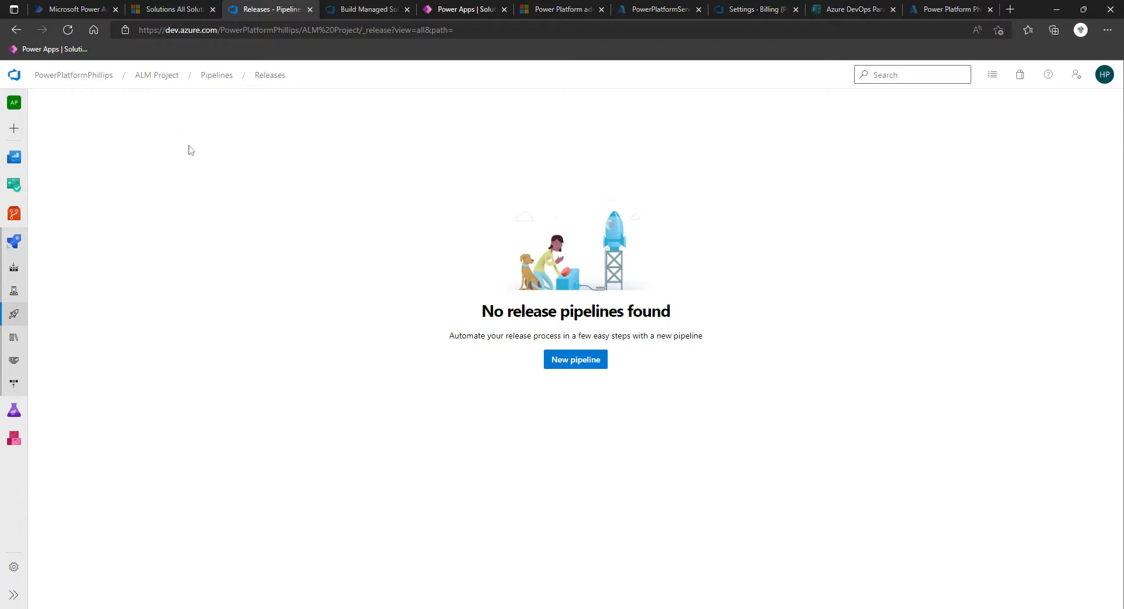
- Create a new release pipeline in ALM Project and dismiss the stage template selection
left_click(15, 316)
left_click(586, 367)
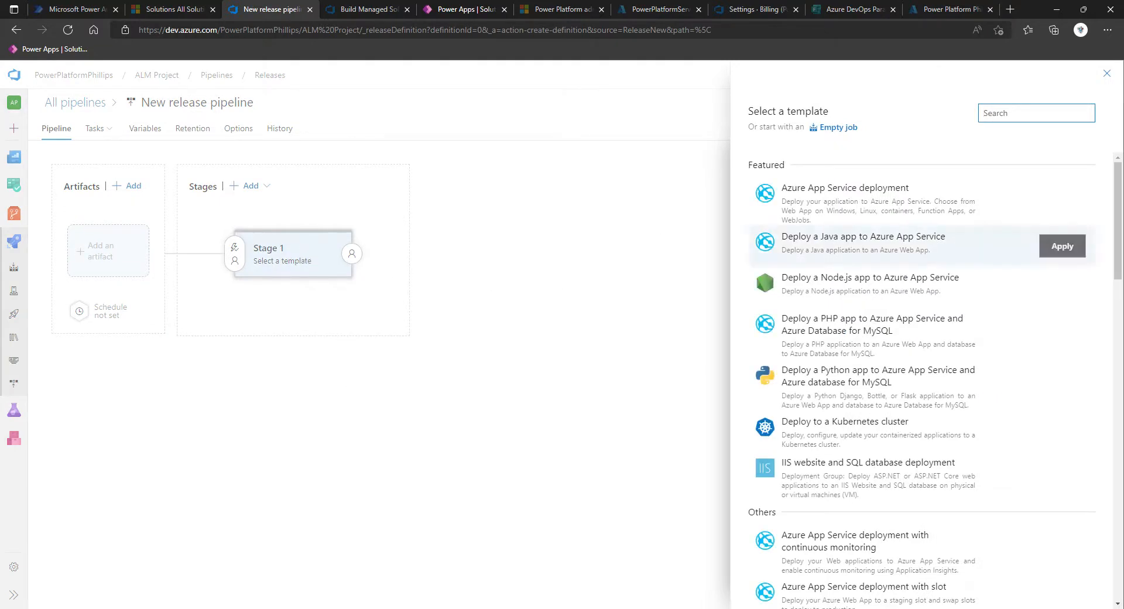
left_click(1107, 73)
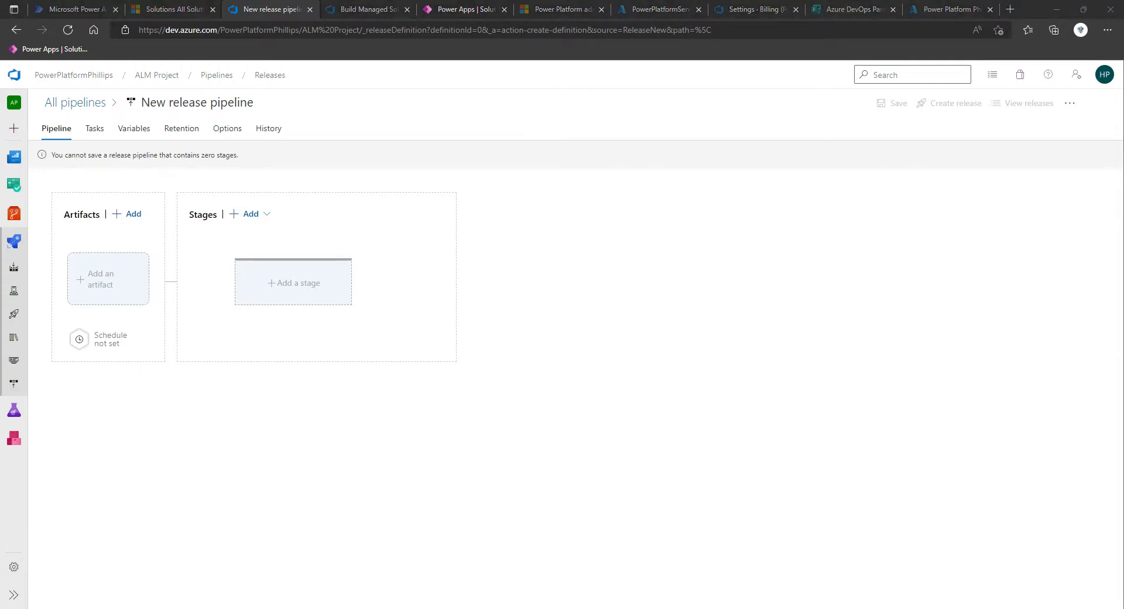
- Add a build artifact from ALM Project with Build Managed Solution as its source pipeline and Latest as the default version
left_click(129, 299)
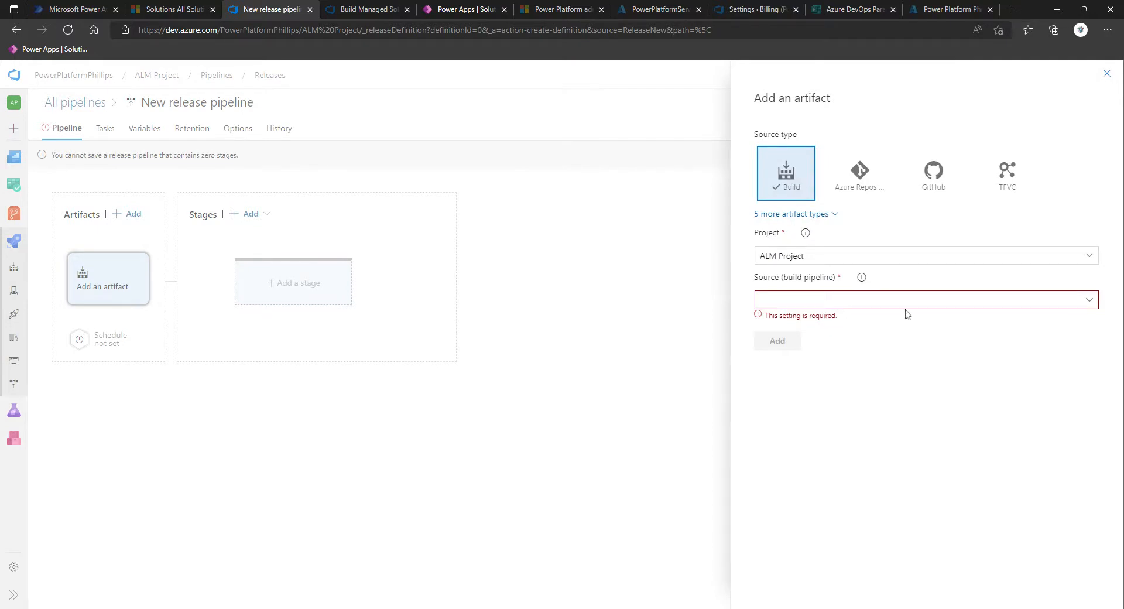
left_click(1090, 302)
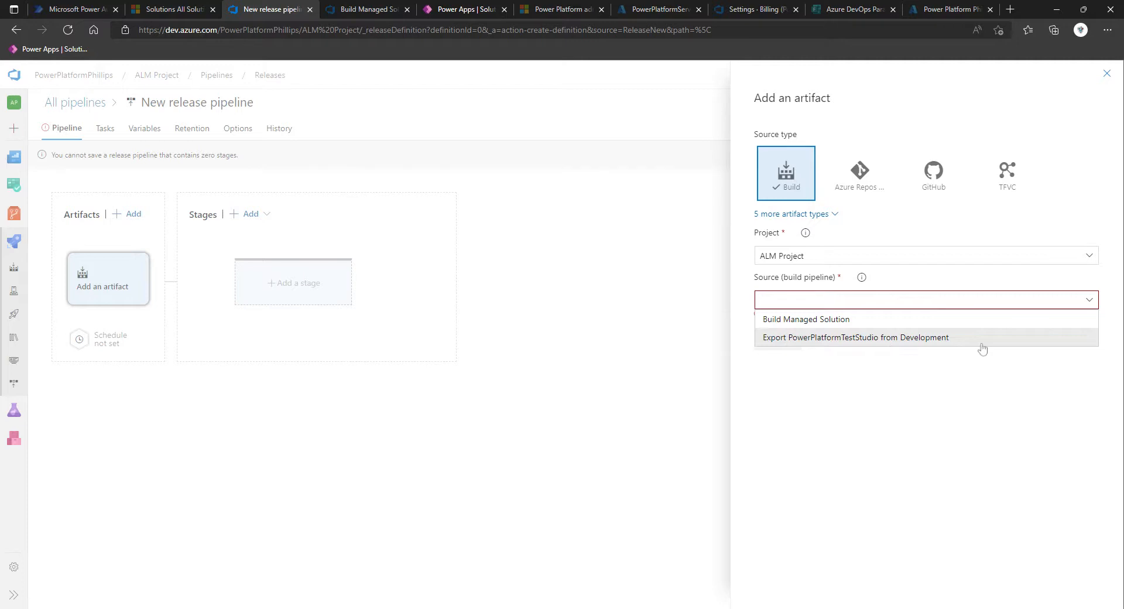
left_click(810, 321)
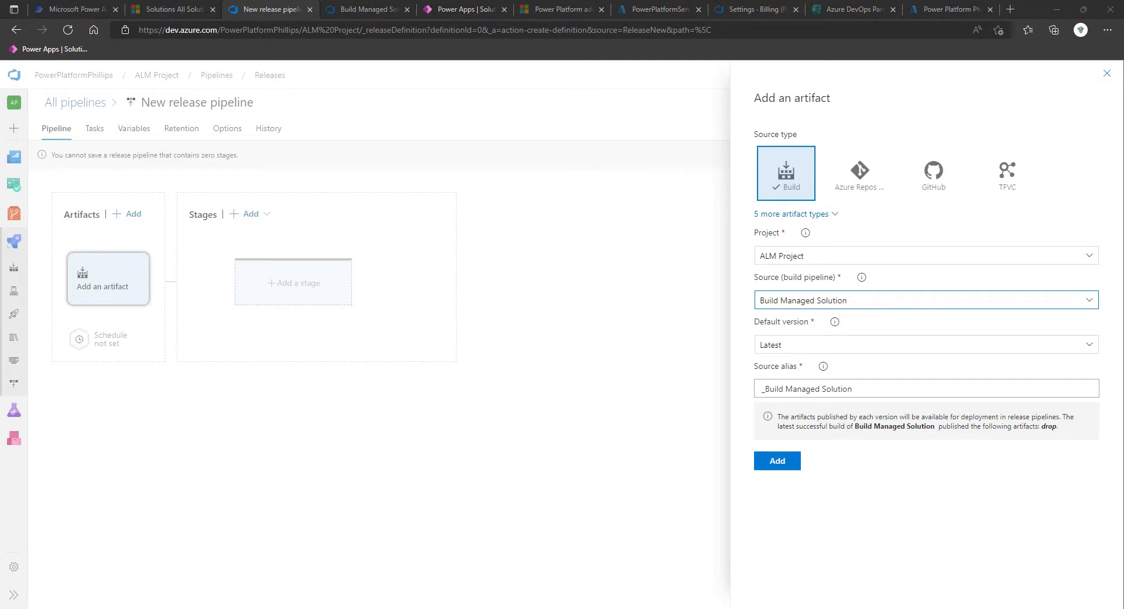
left_click(779, 461)
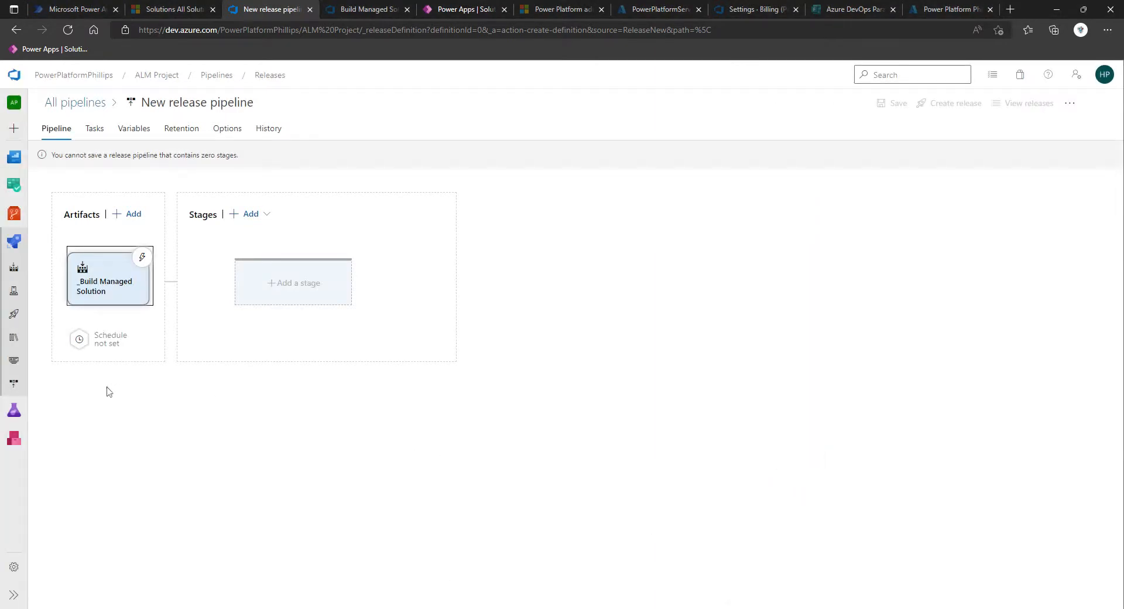
- Shorten the artifact's source alias to Build
left_click(98, 291)
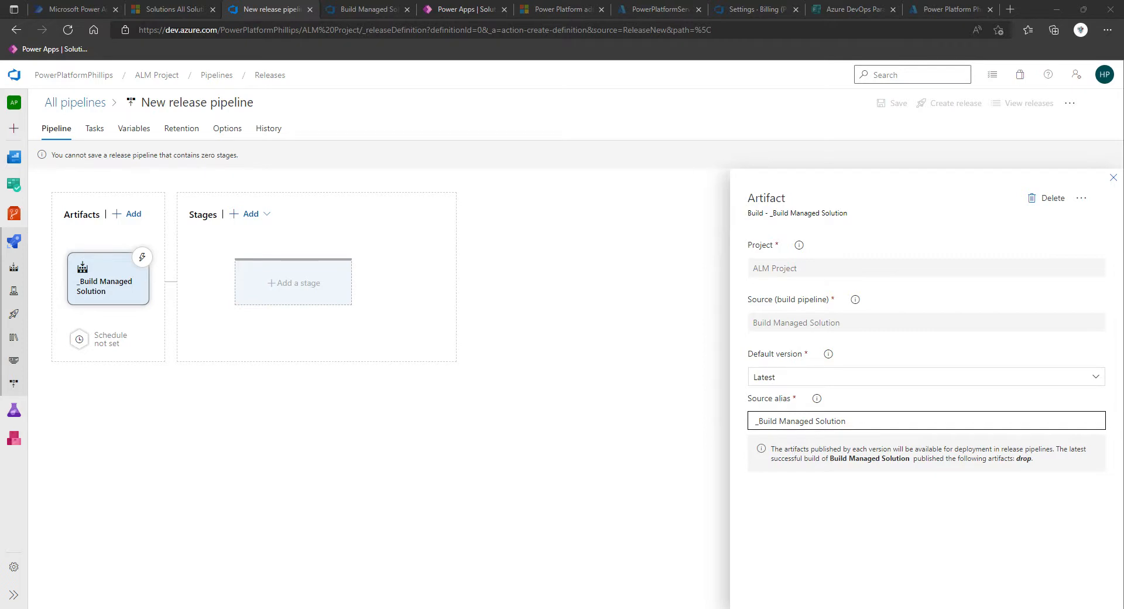
left_click_drag(759, 421, 738, 425)
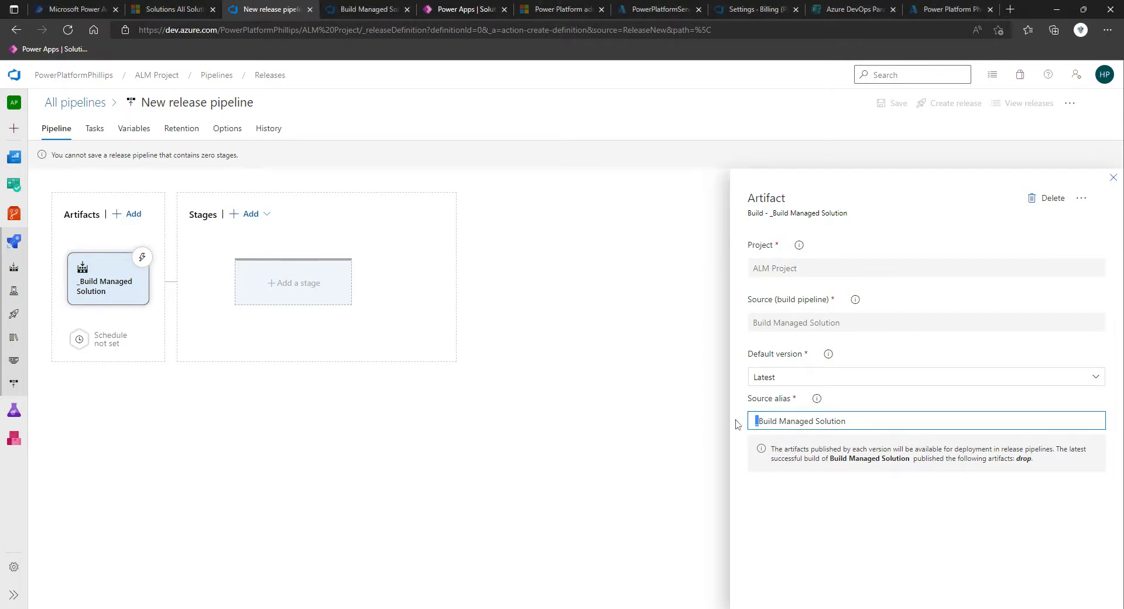
key("BackSpace")
left_click_drag(849, 419, 776, 421)
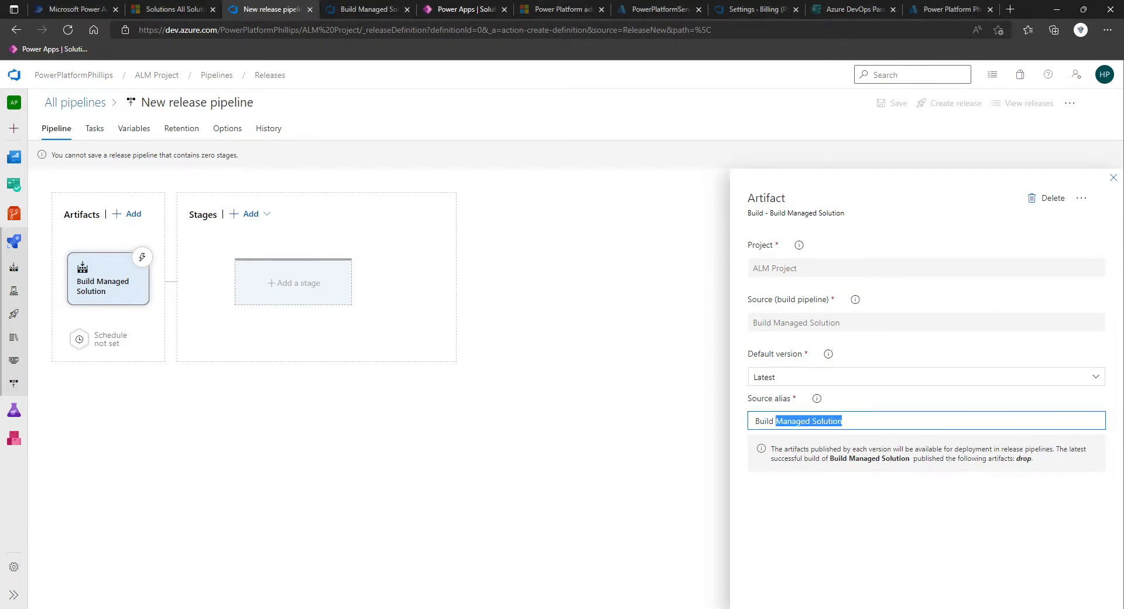
key("BackSpace")
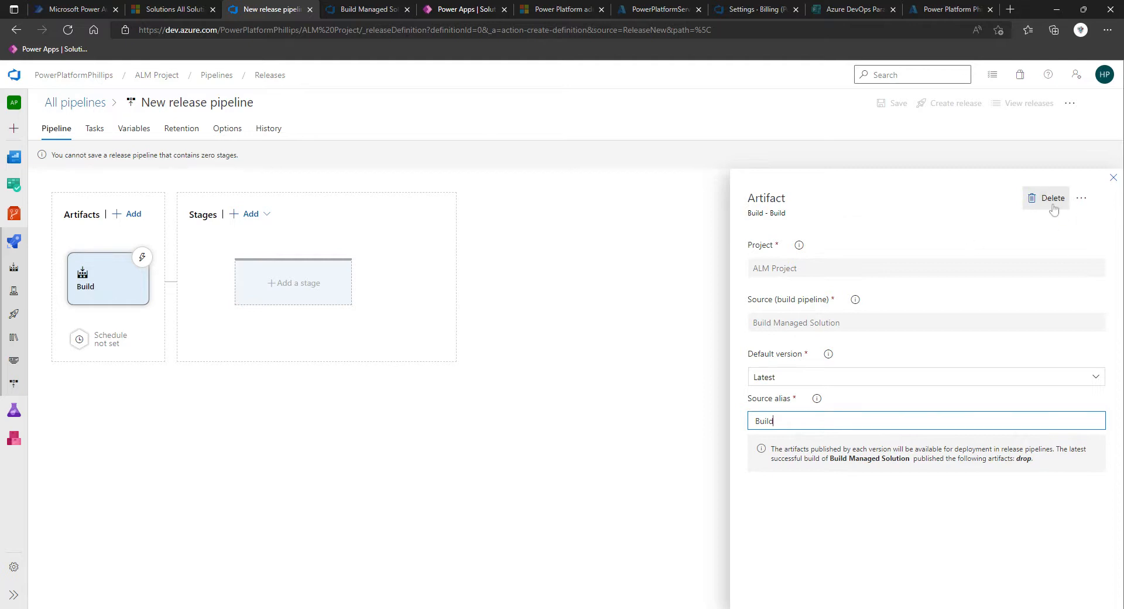
left_click(1080, 199)
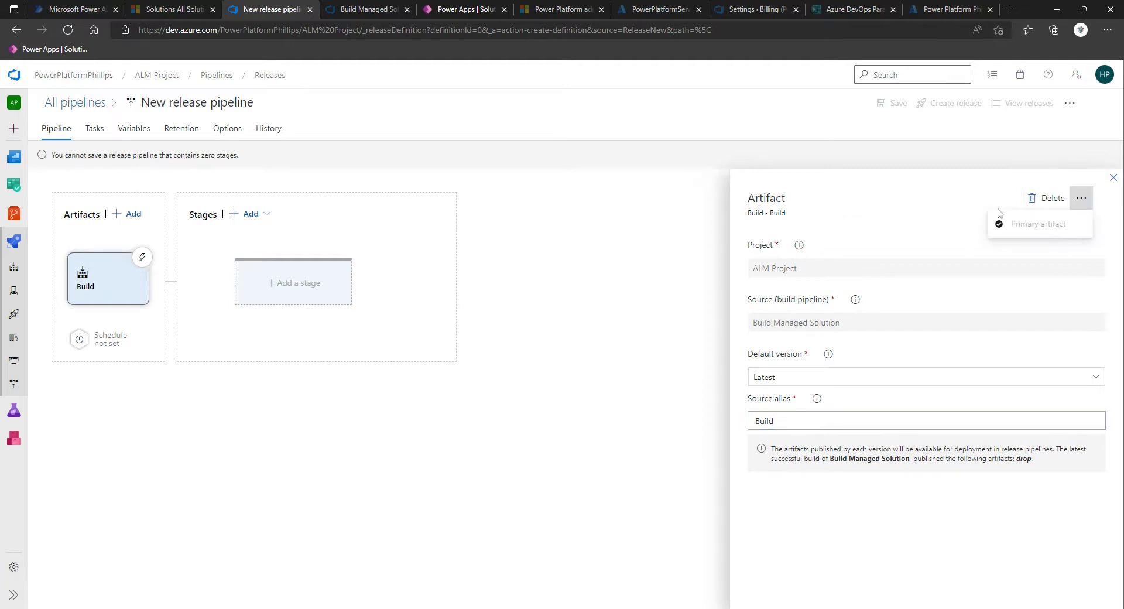
left_click(1112, 178)
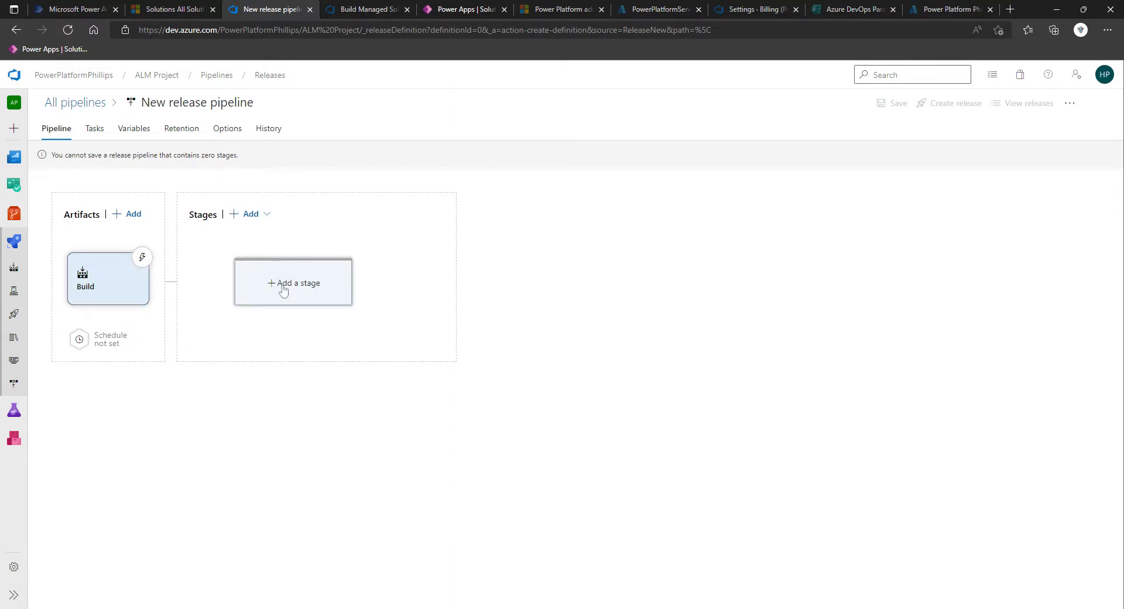
- Add a stage based on an empty job and name it Test
left_click(264, 285)
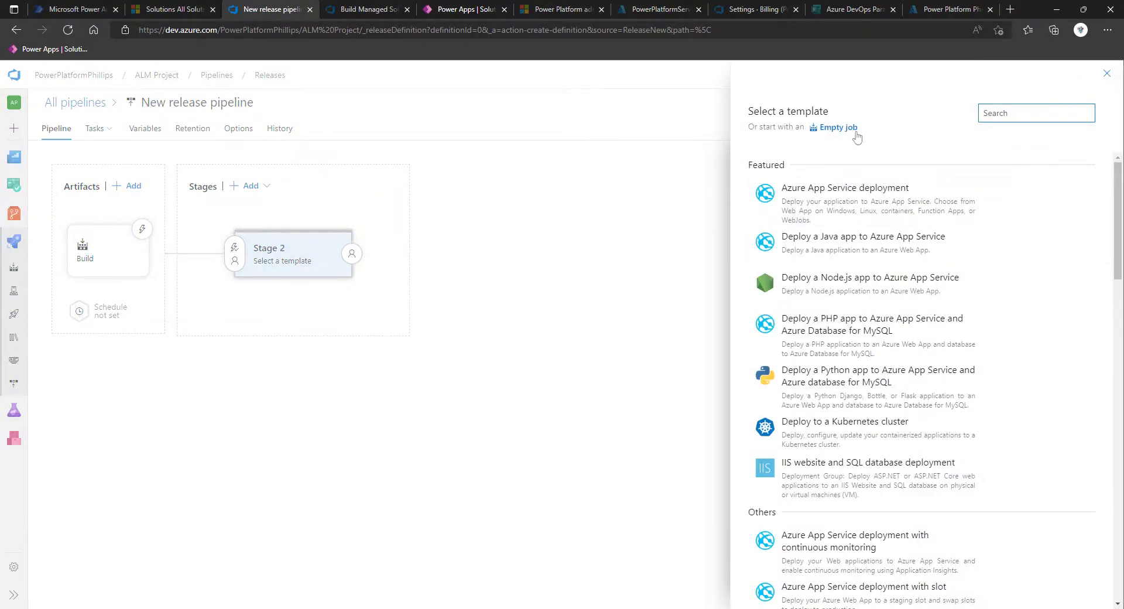
left_click(838, 127)
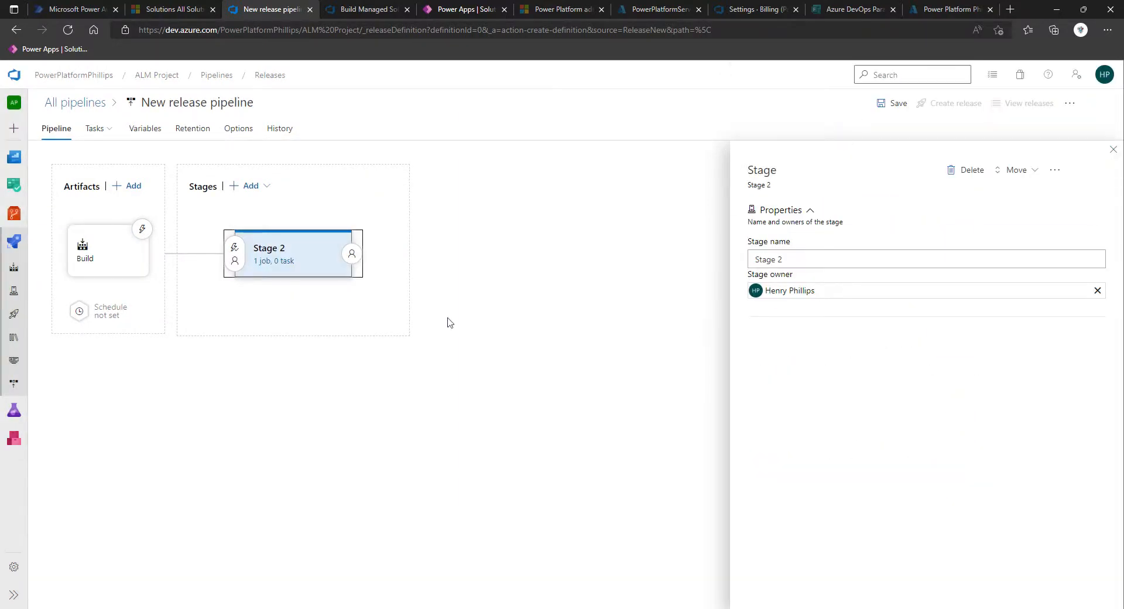
left_click_drag(822, 260, 731, 260)
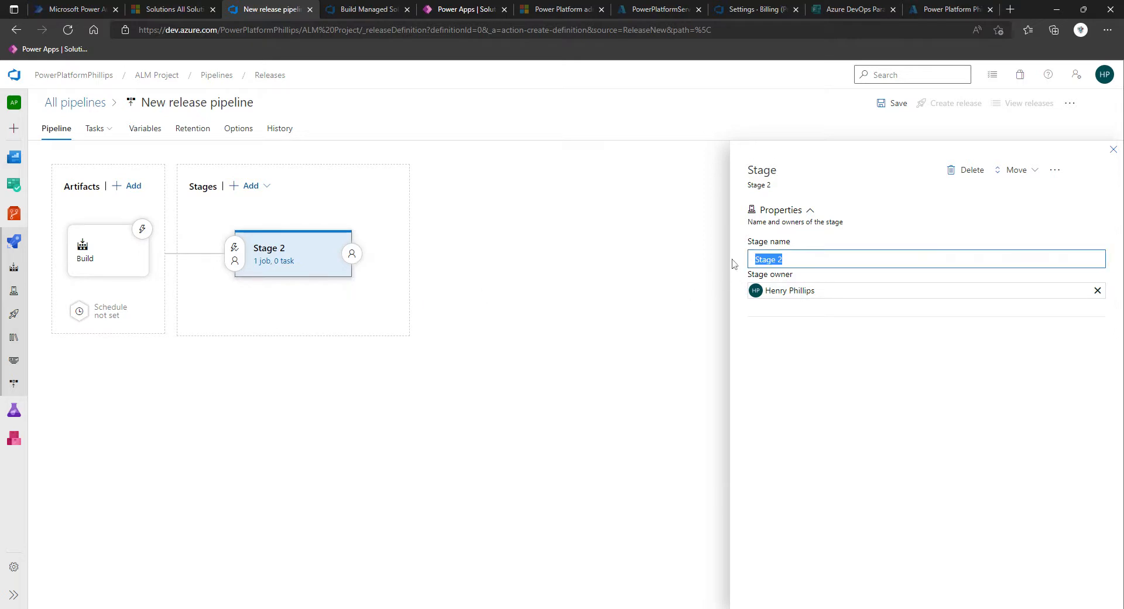
type("Test")
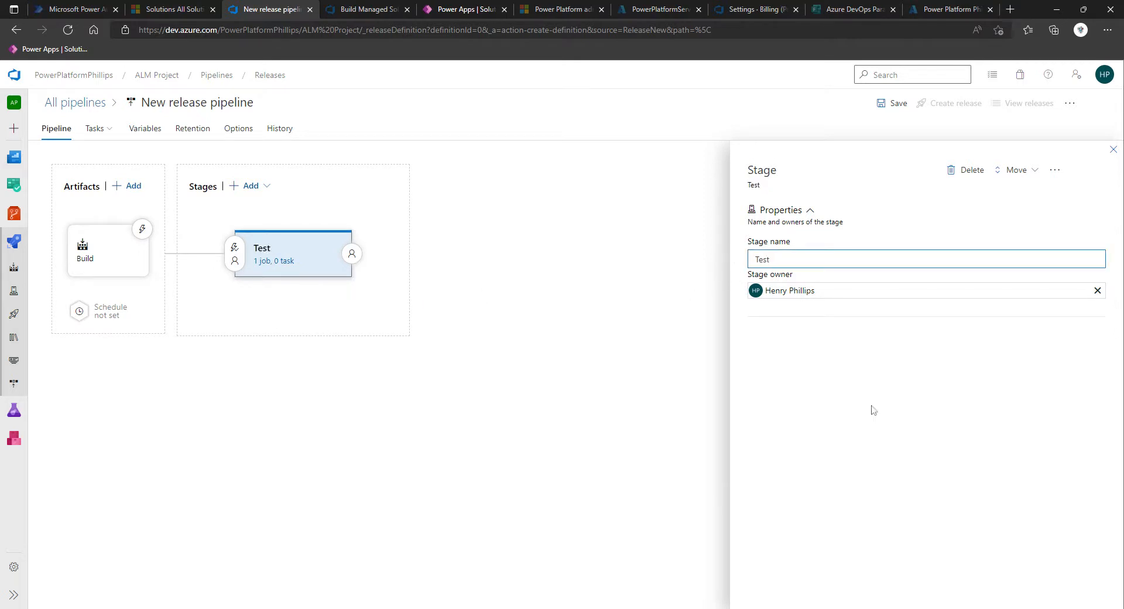
left_click(876, 414)
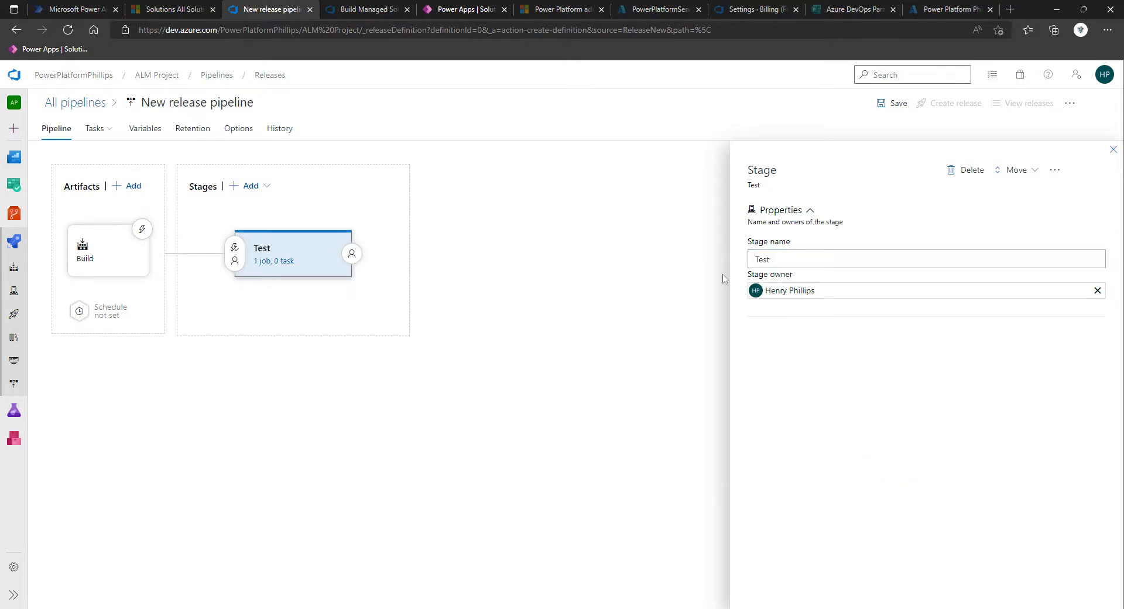
left_click(1114, 151)
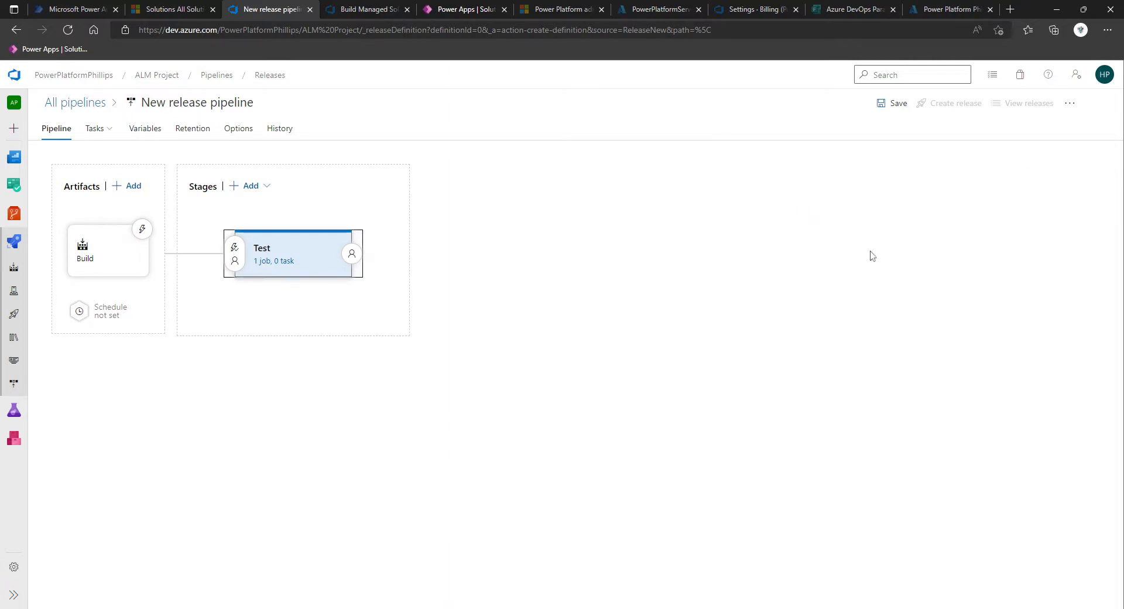
- Add a Release-scoped pipeline variable named SolutionName with the value PowerPlatformTestStudio
left_click(277, 263)
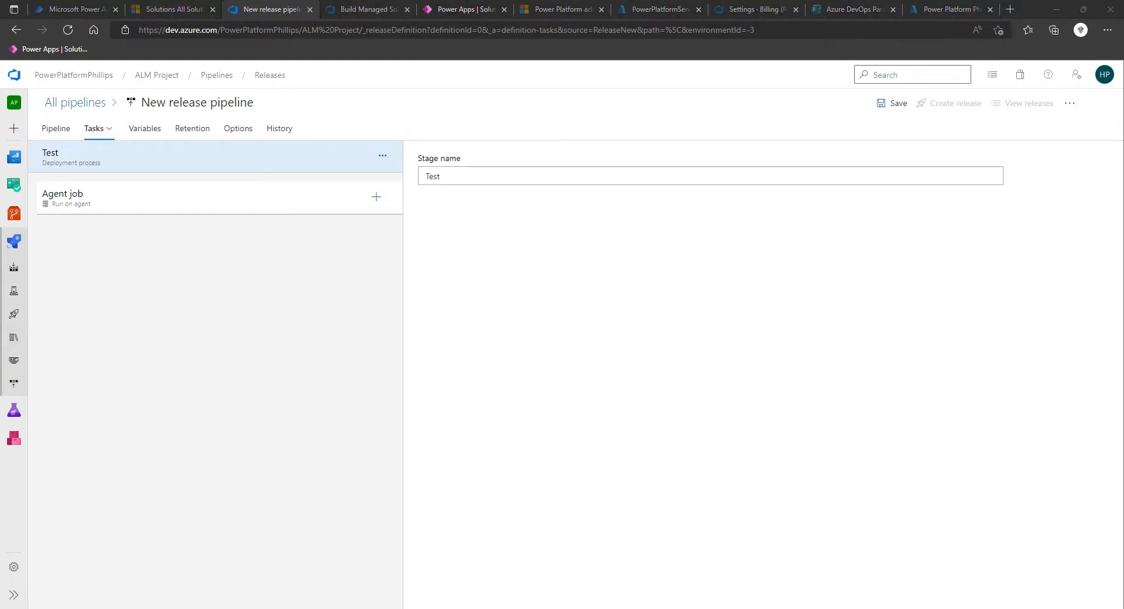
left_click(138, 128)
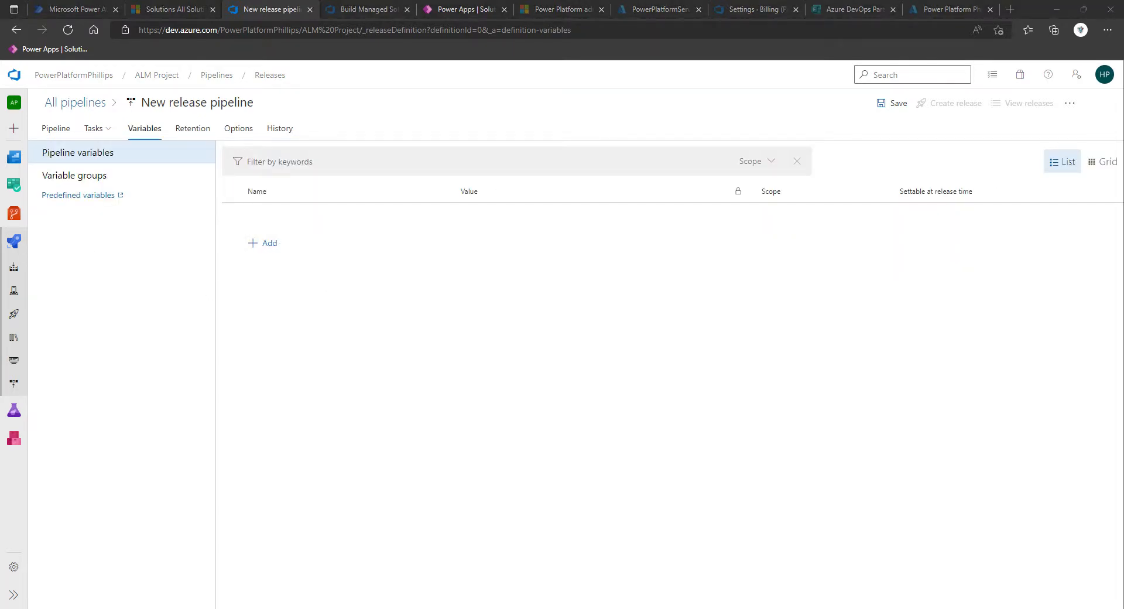
left_click(272, 244)
type("SolutionName")
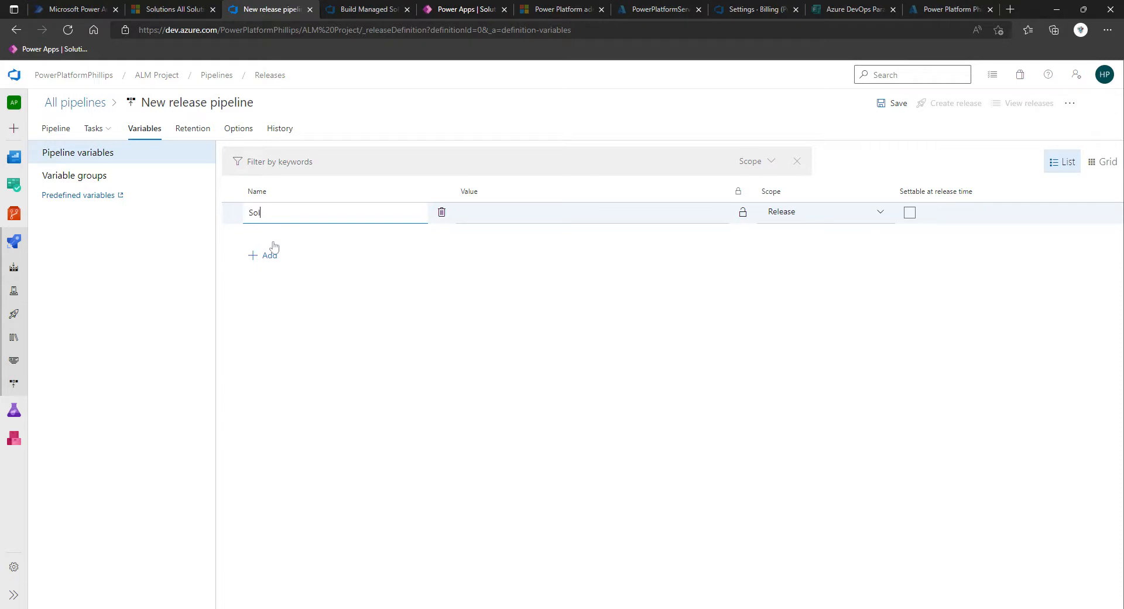
key("Tab")
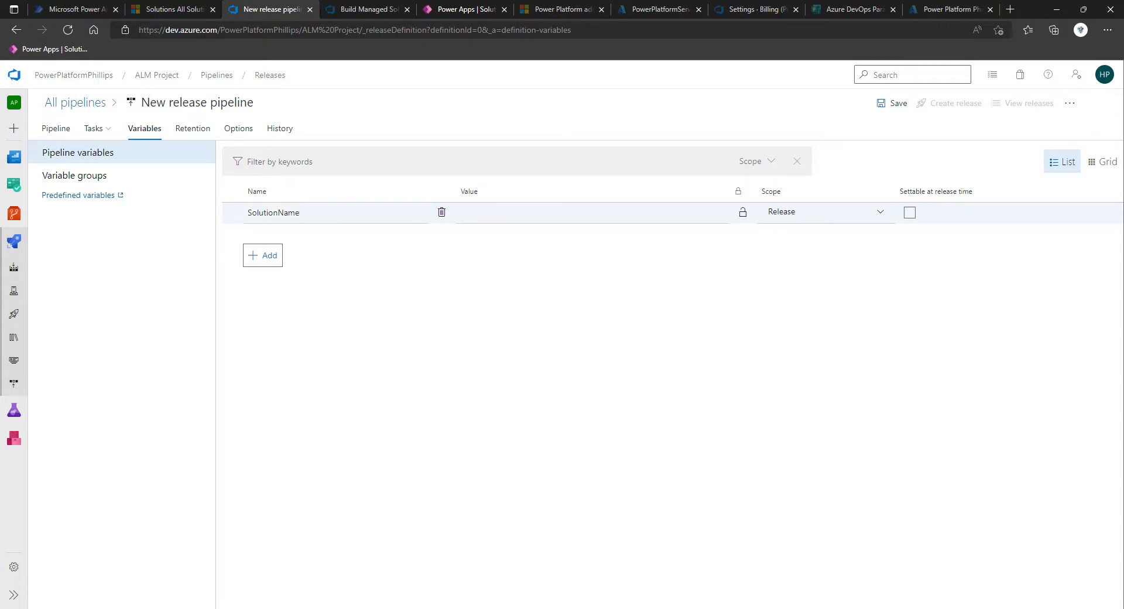
left_click(501, 217)
type("Po")
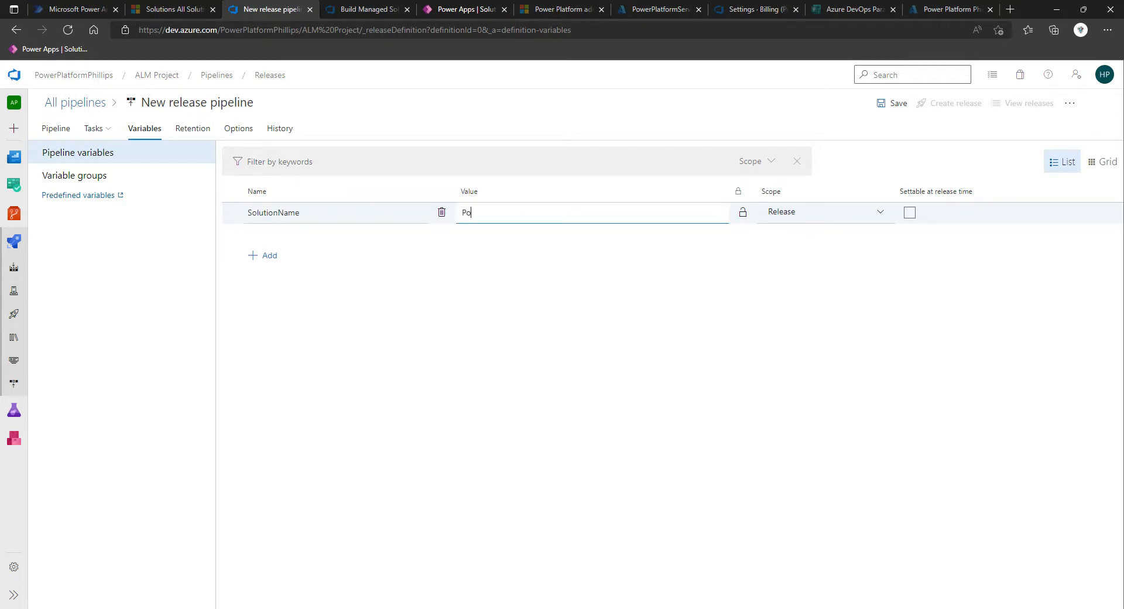
type("werPlatformTestSty")
type("dio")
left_click(450, 400)
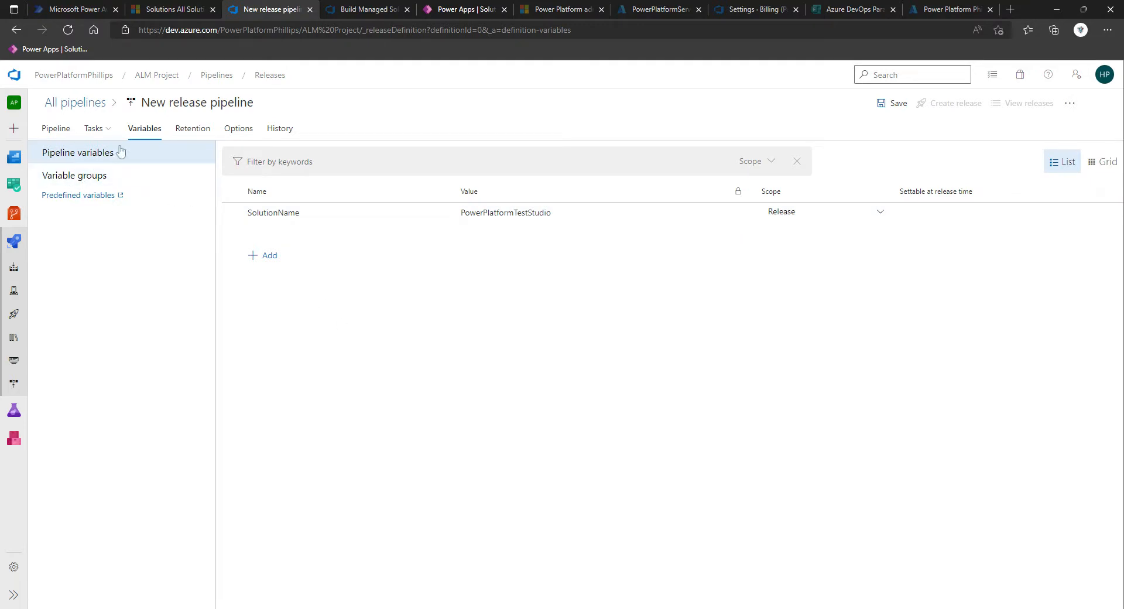
- Add the Power Platform Tool Installer and Power Platform Import Solution tasks to the Test stage's agent job
left_click(98, 128)
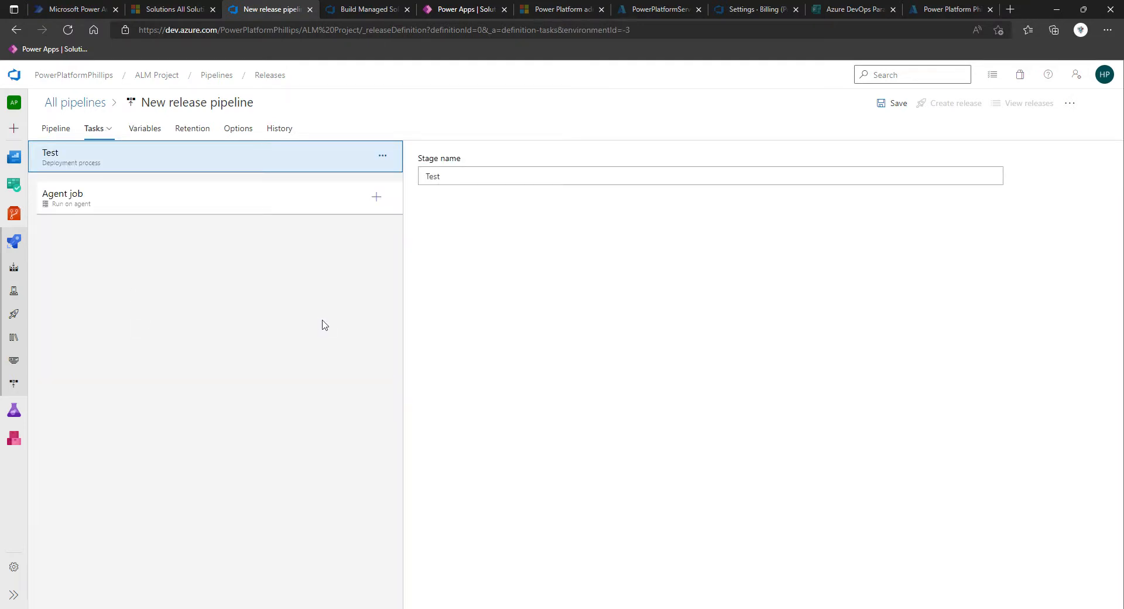
left_click(144, 128)
left_click(95, 129)
left_click(375, 197)
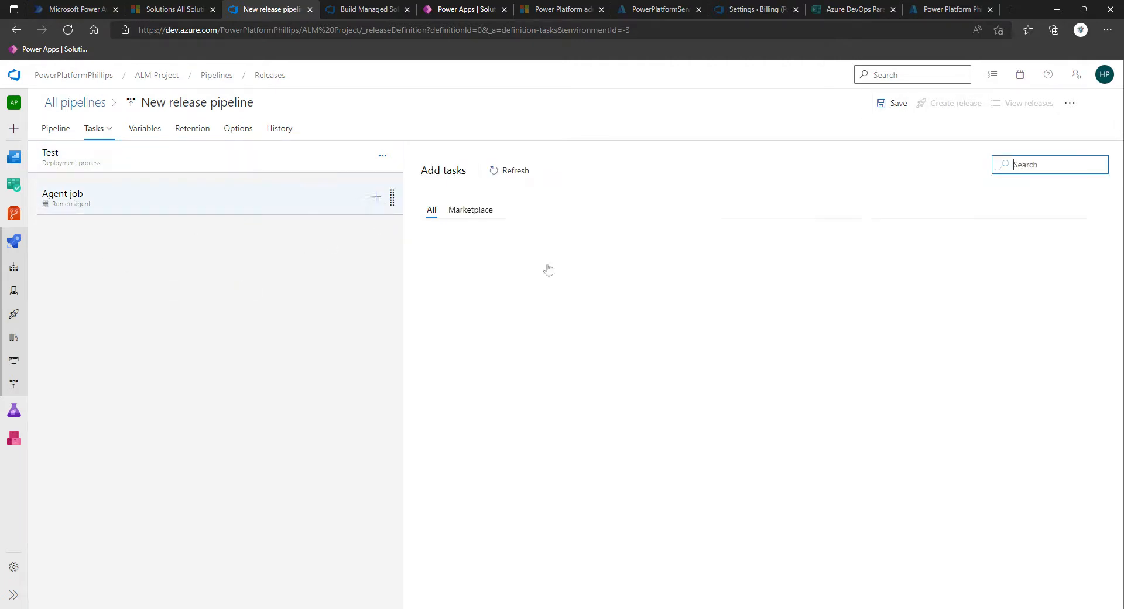
type("pow")
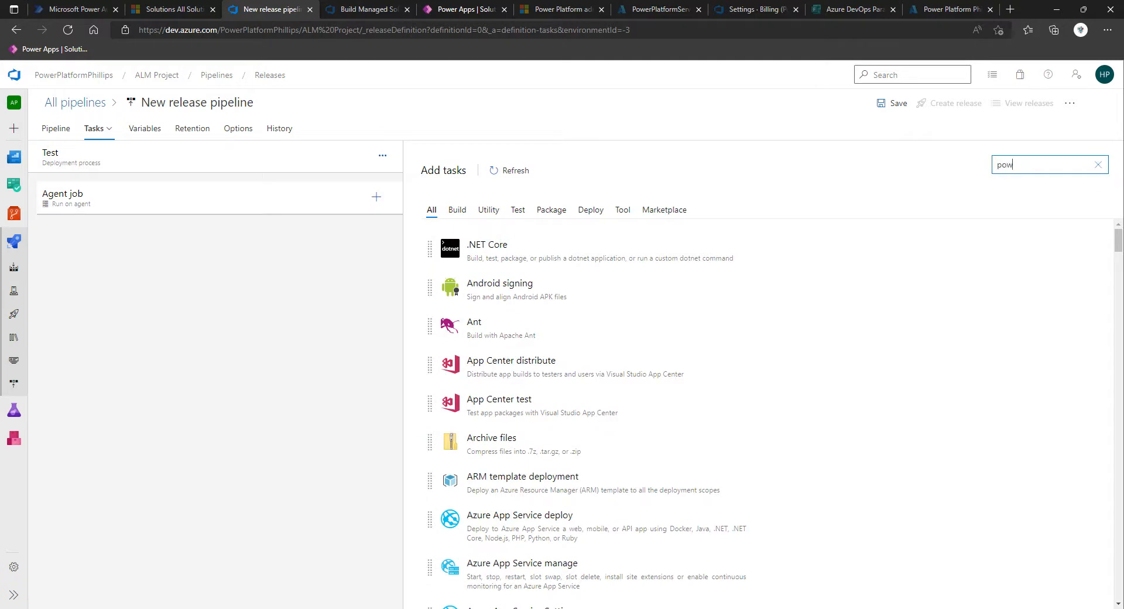
type("er platform")
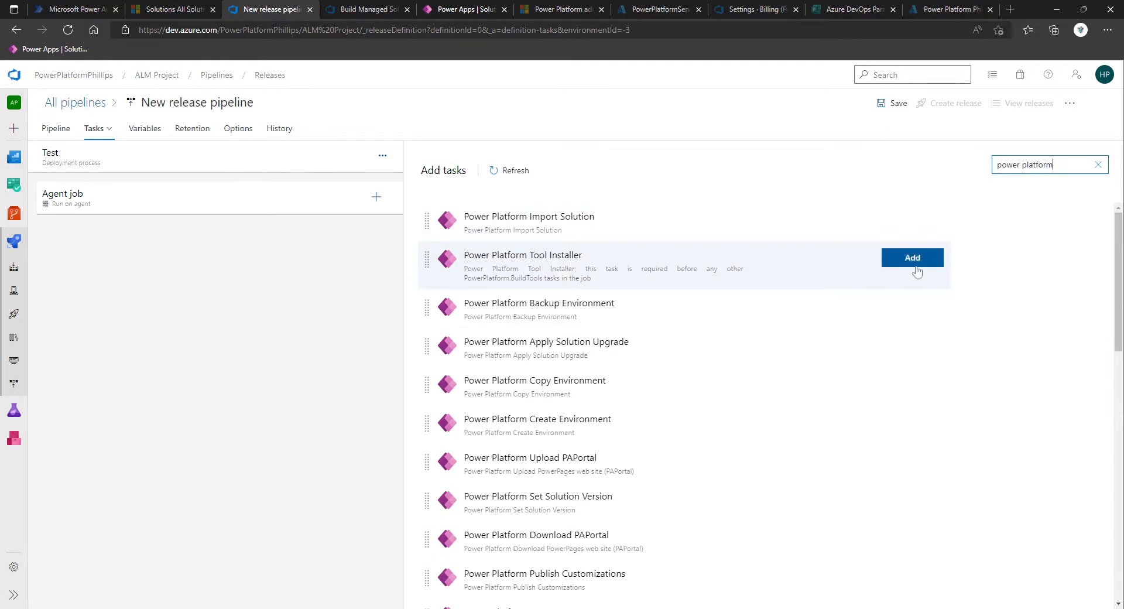
left_click(914, 259)
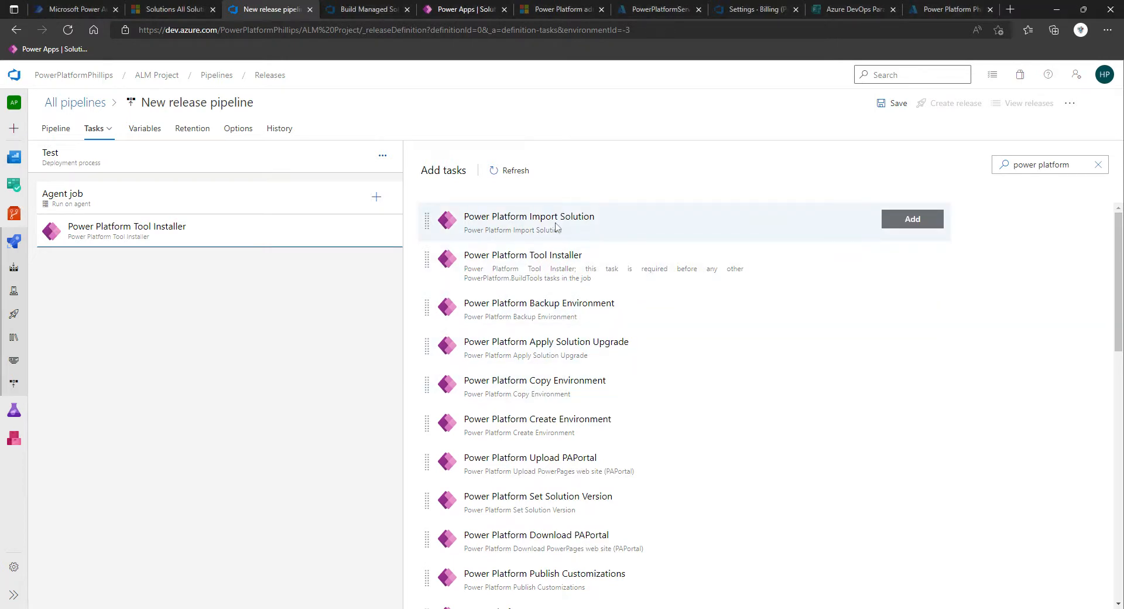
left_click(579, 213)
left_click(912, 219)
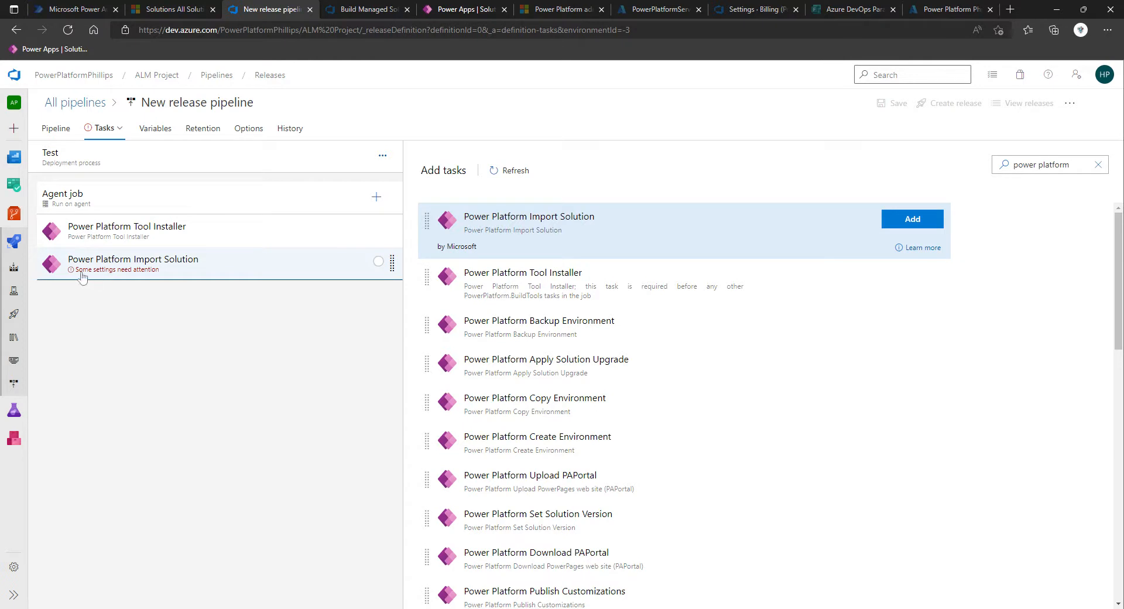
- Set the Import Solution task's authentication type to Service Principal/client secret and check the available service connections
left_click(120, 274)
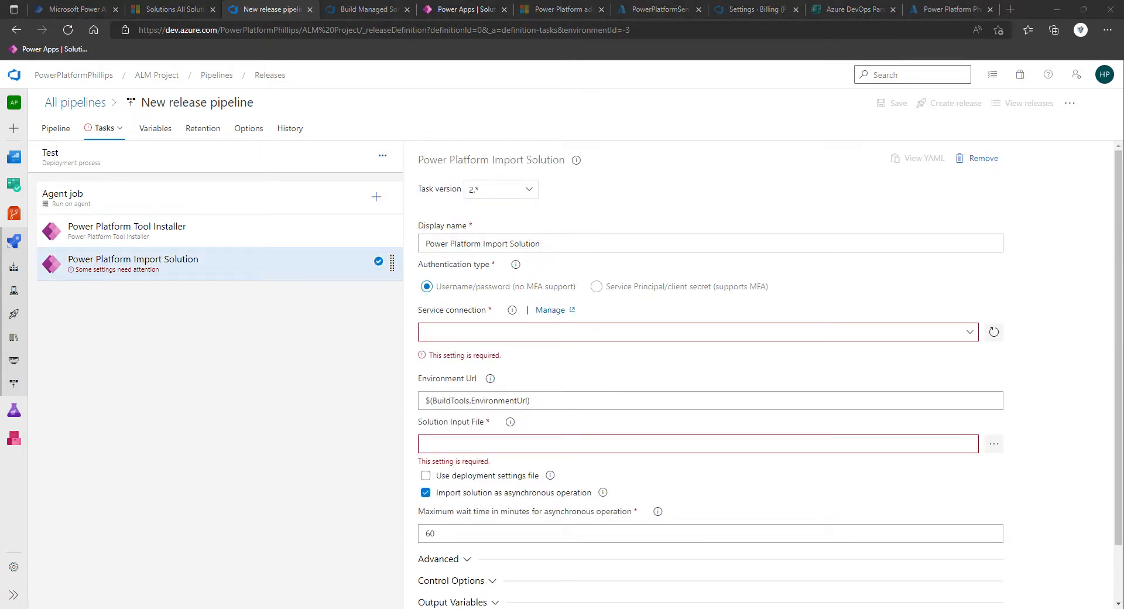
left_click(968, 333)
left_click(980, 307)
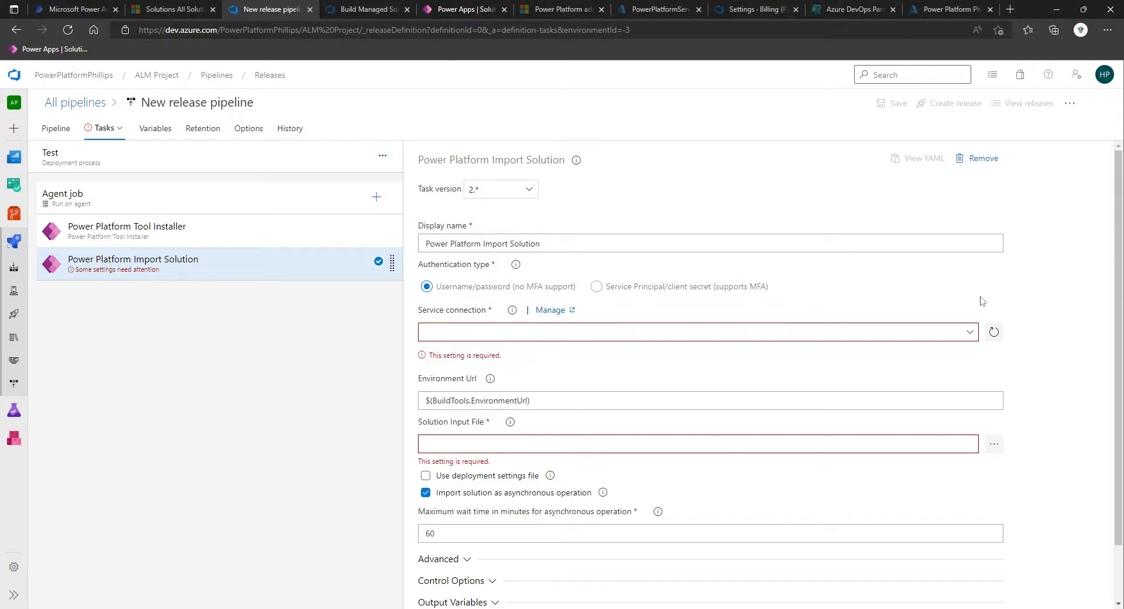
left_click(595, 286)
left_click(929, 333)
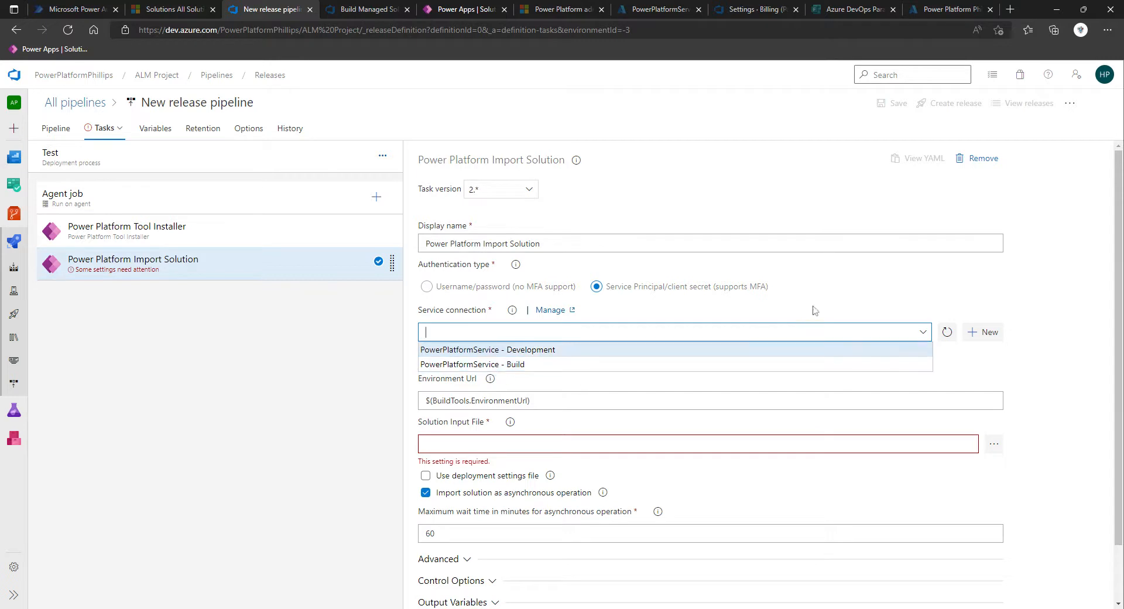
left_click(882, 299)
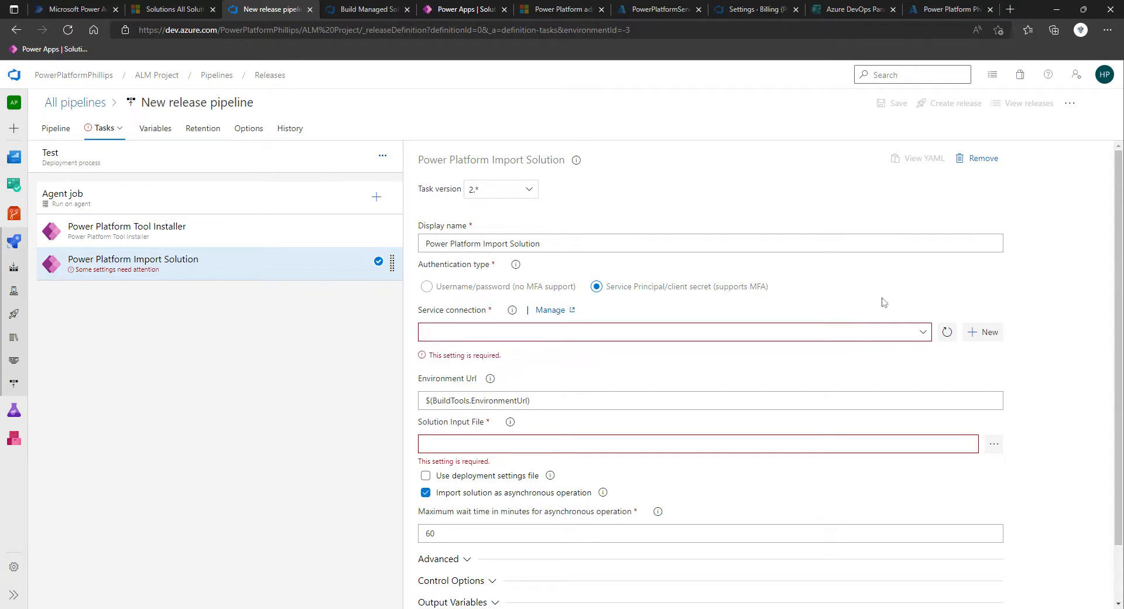
- Start a new service connection for the Import Solution task, and open the Power Platform admin center at aka.ms/ppac
left_click(984, 333)
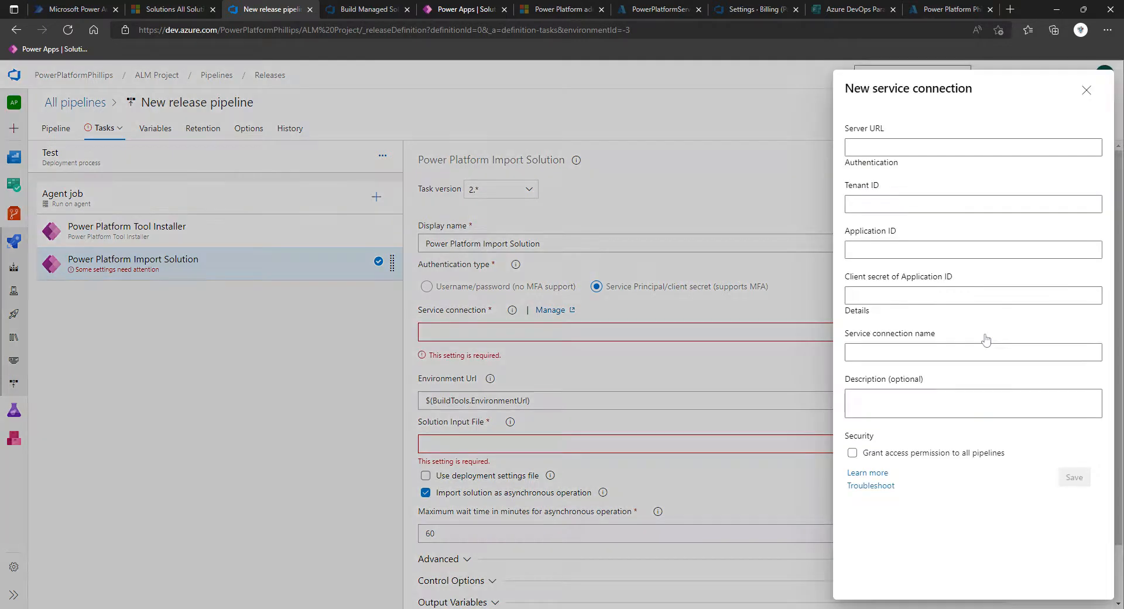
left_click(921, 150)
left_click(449, 10)
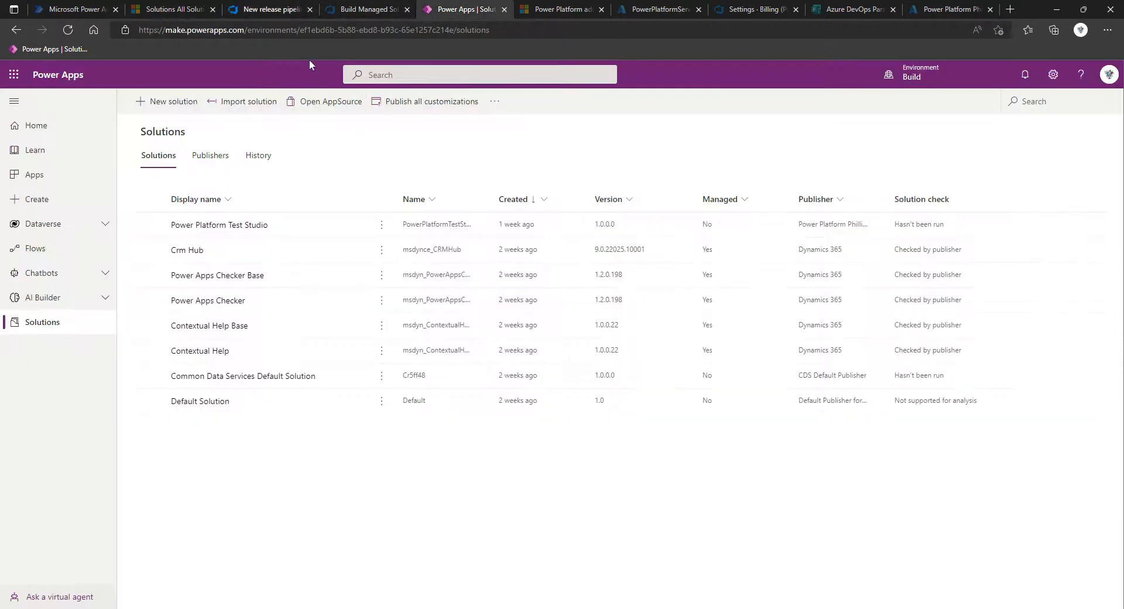
left_click(312, 32)
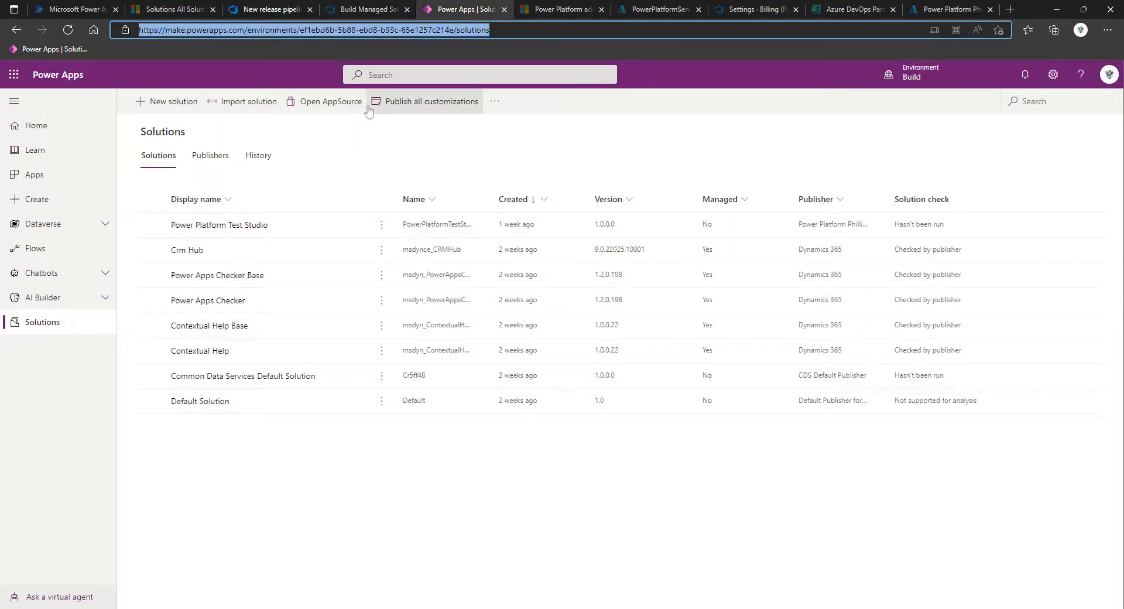
type("aka")
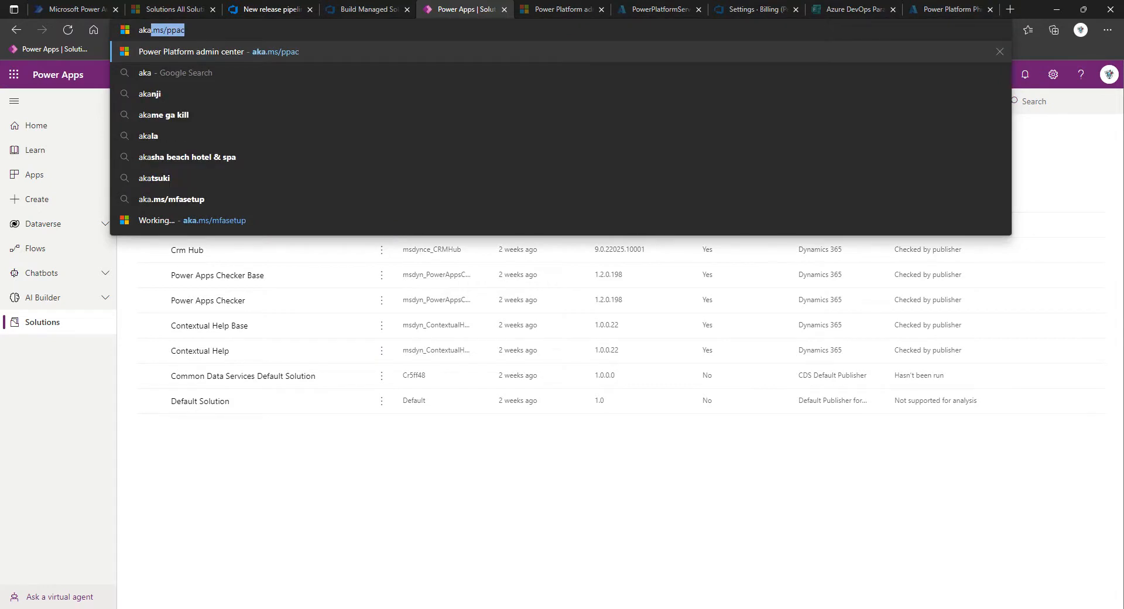
type(".ms/")
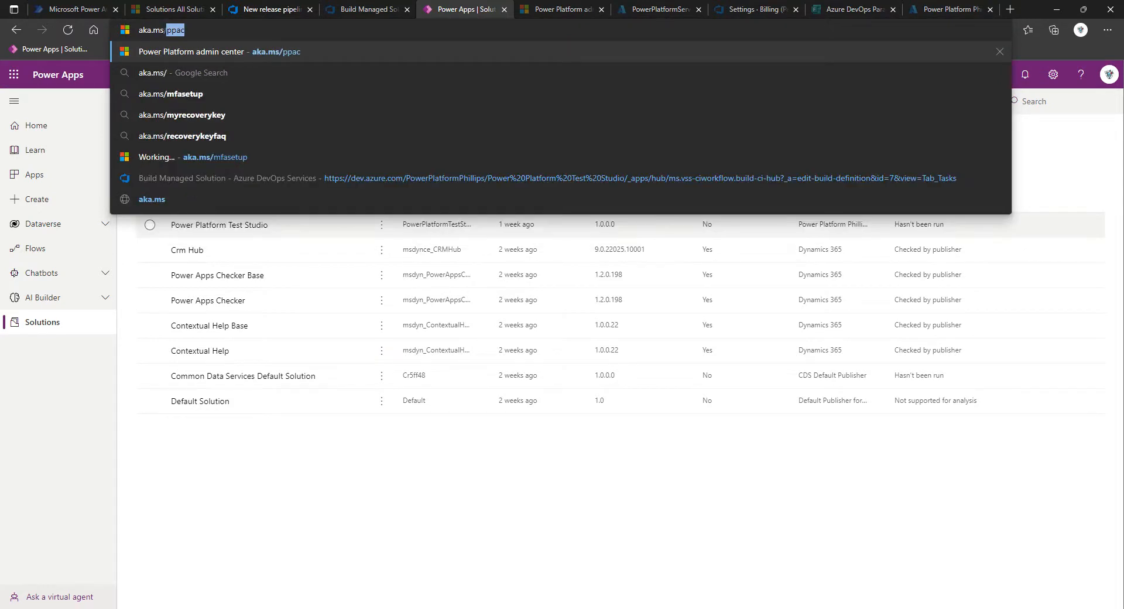
type("ppac")
key("Return")
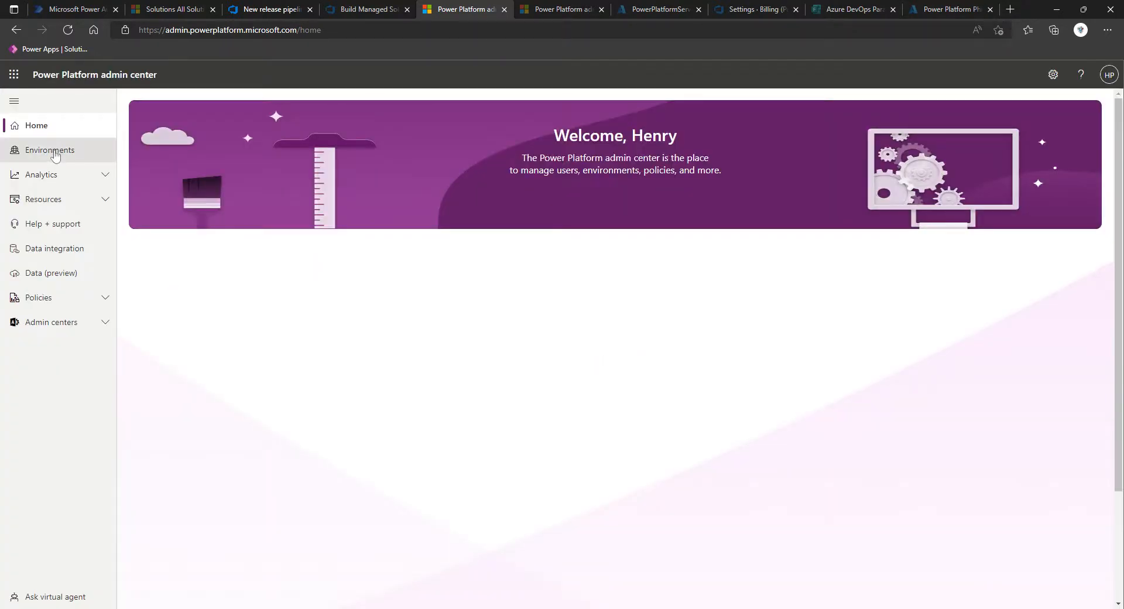
- Open the Test environment's details in the admin center and copy its environment URL
left_click(54, 153)
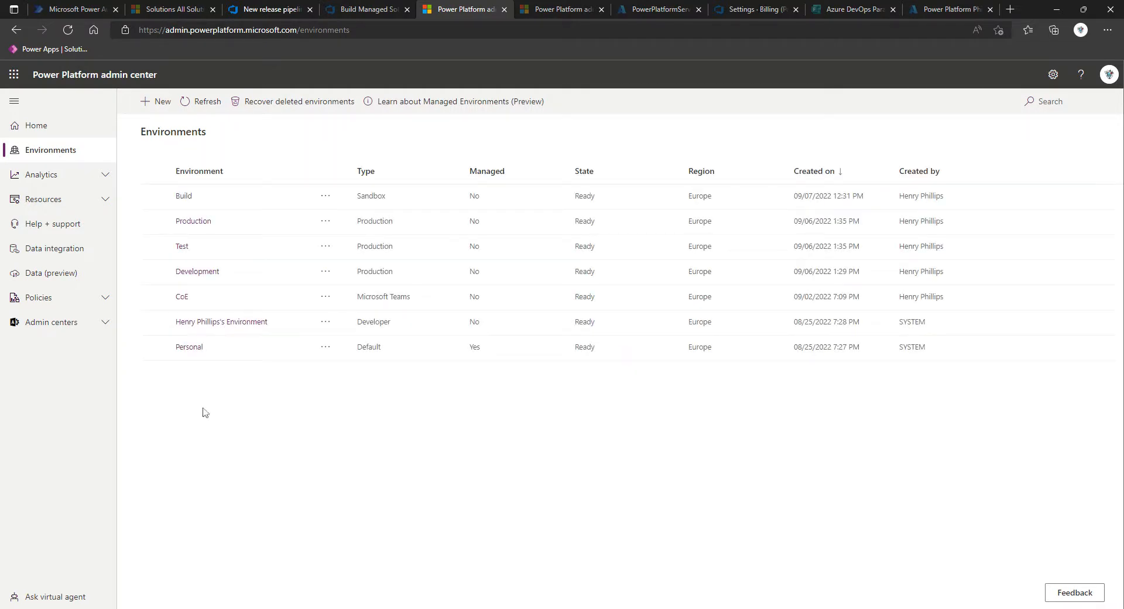
left_click(185, 253)
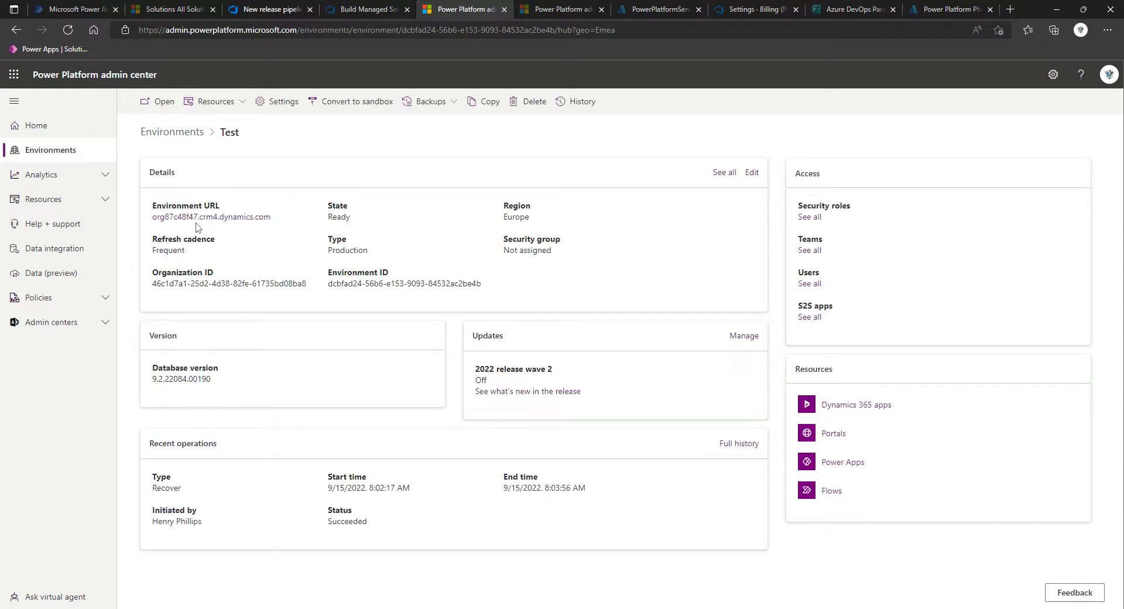
double_click(176, 217)
key("ctrl+c")
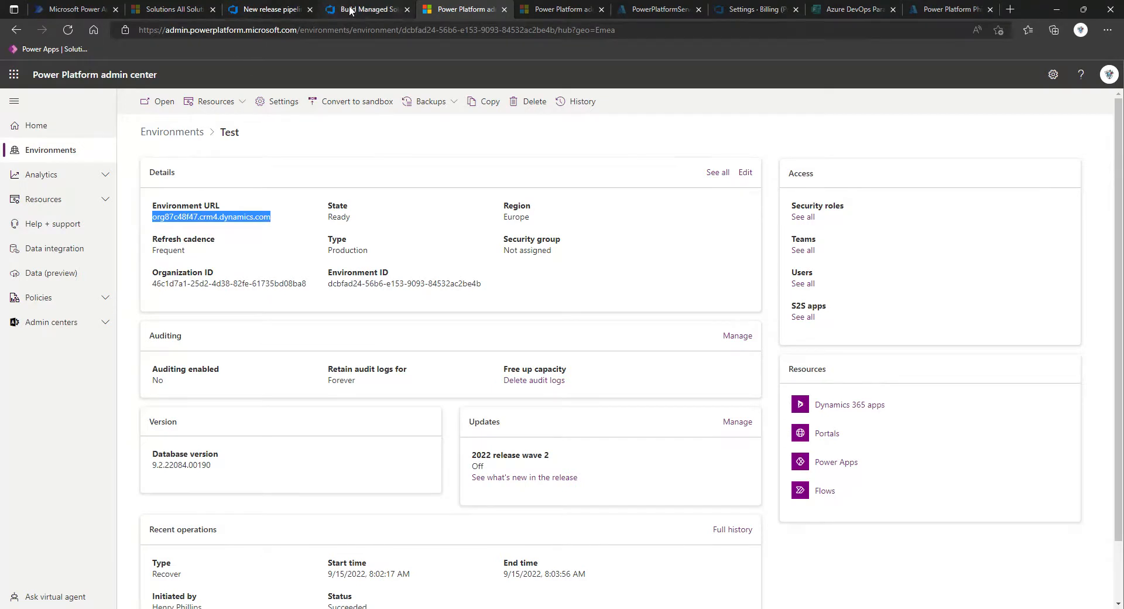
left_click(253, 13)
key("ctrl+v")
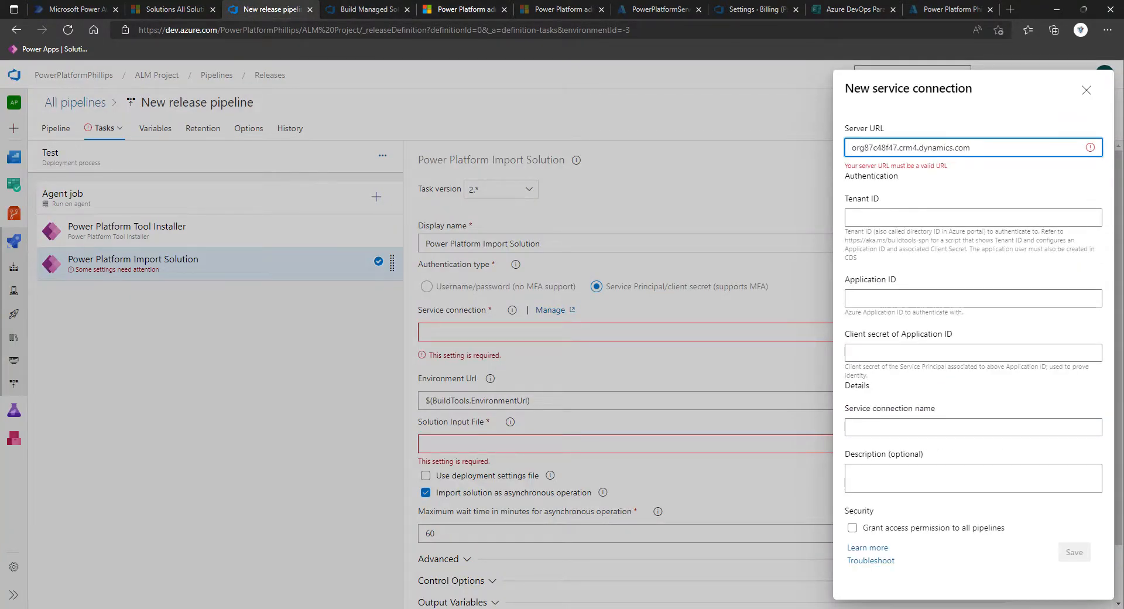
key("Home")
type("https://")
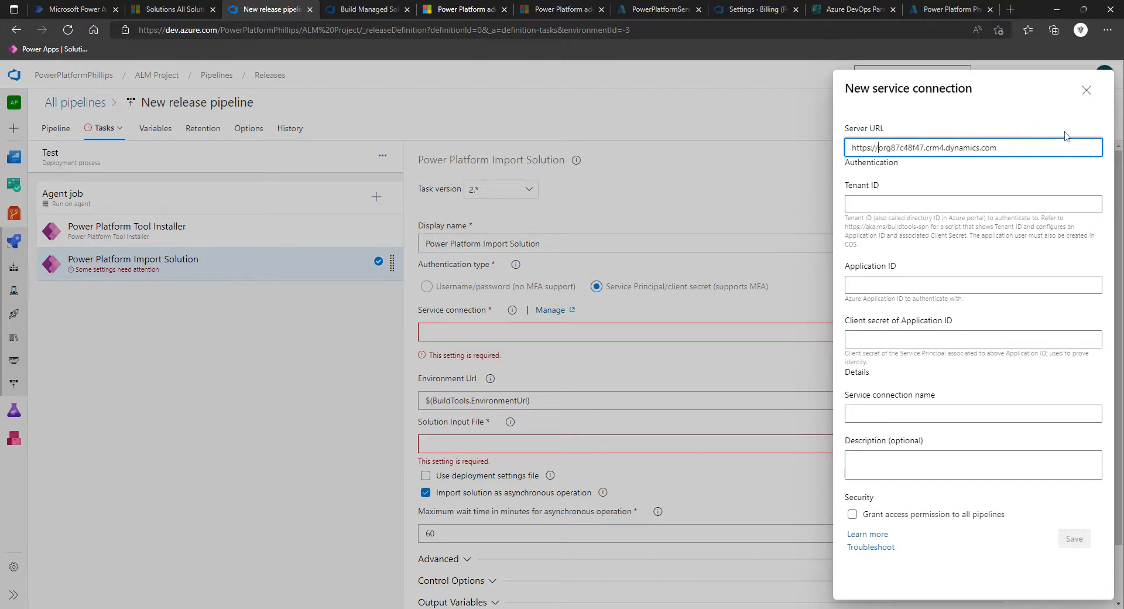
left_click(1006, 190)
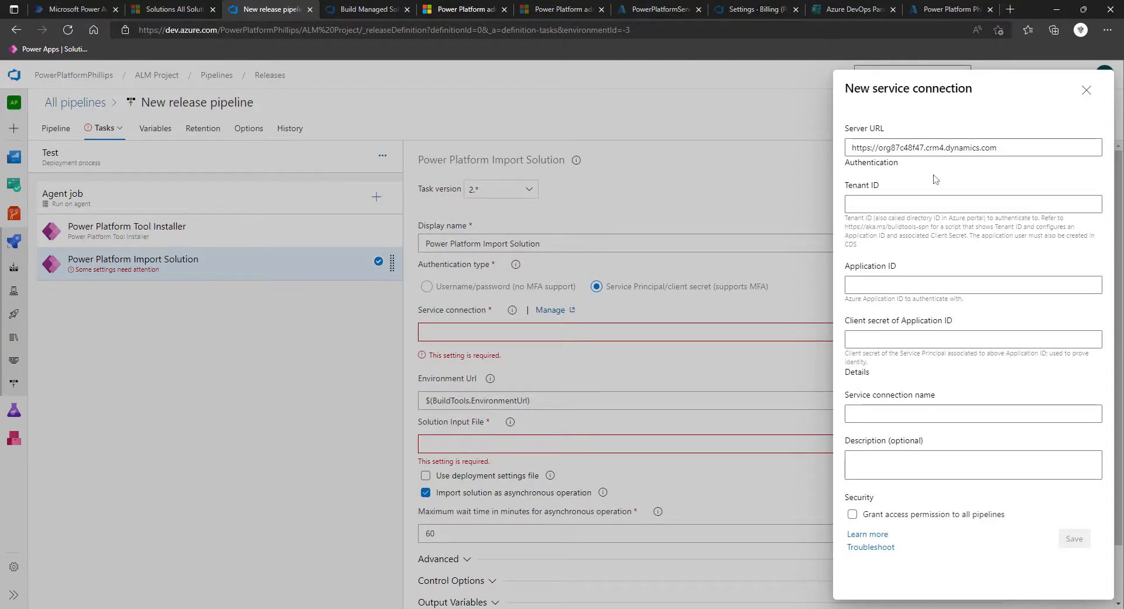
- Switch to the Azure portal at portal.azure.com and open the PowerPlatformService app registration
left_click(353, 9)
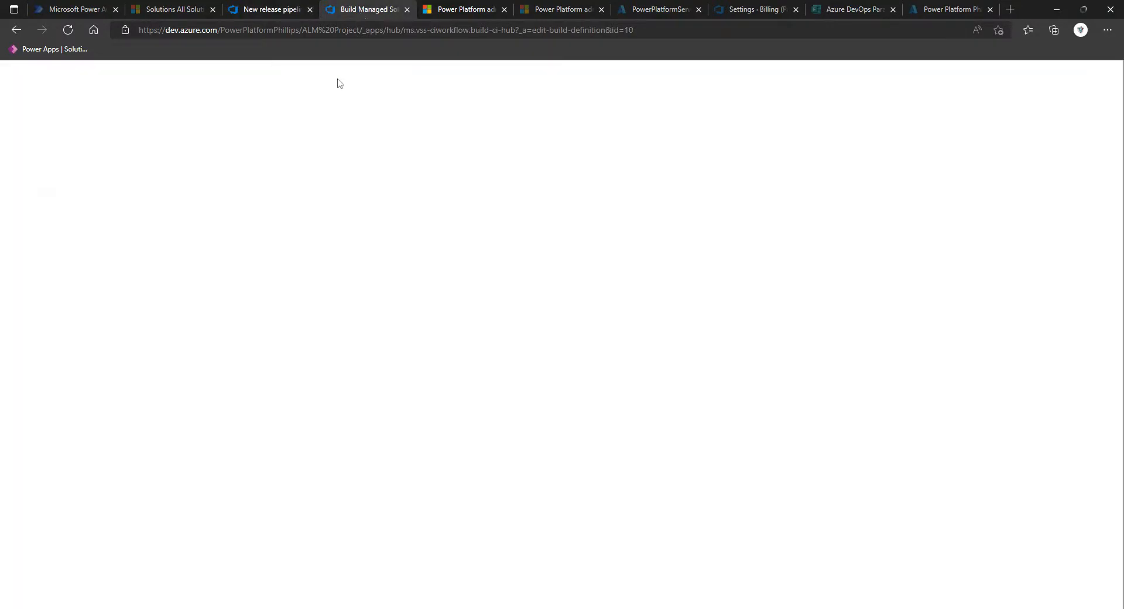
left_click(341, 30)
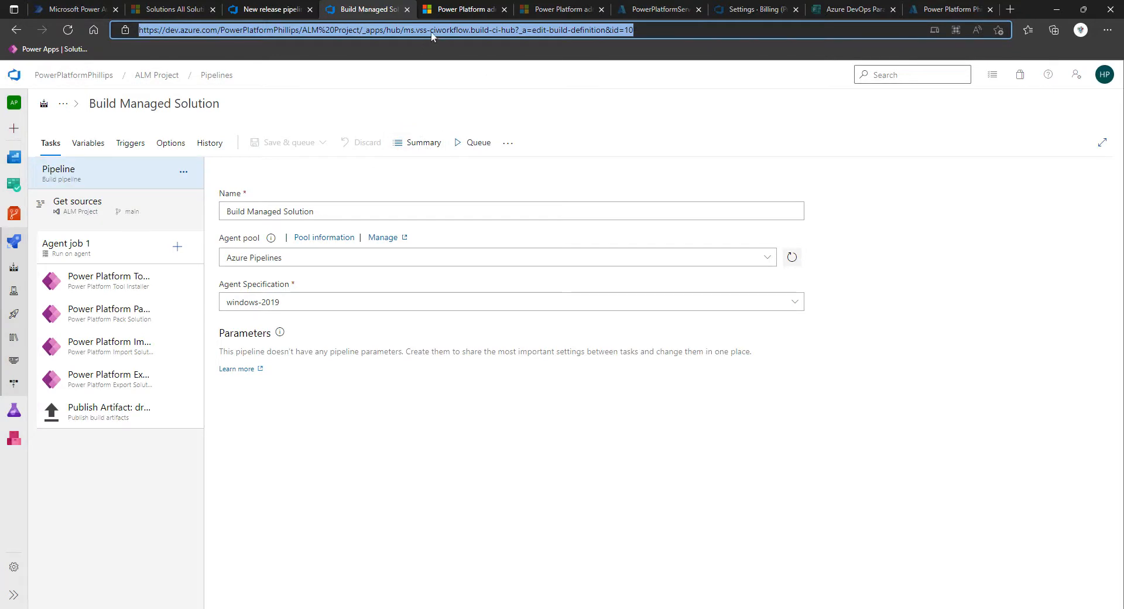
type("portal.azure.com")
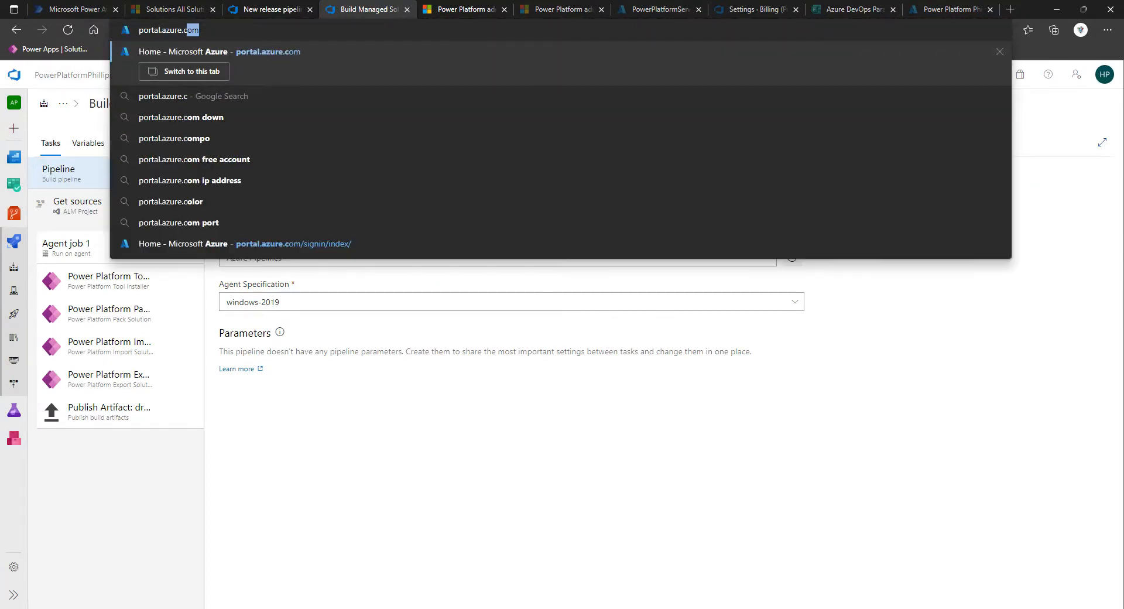
key("Return")
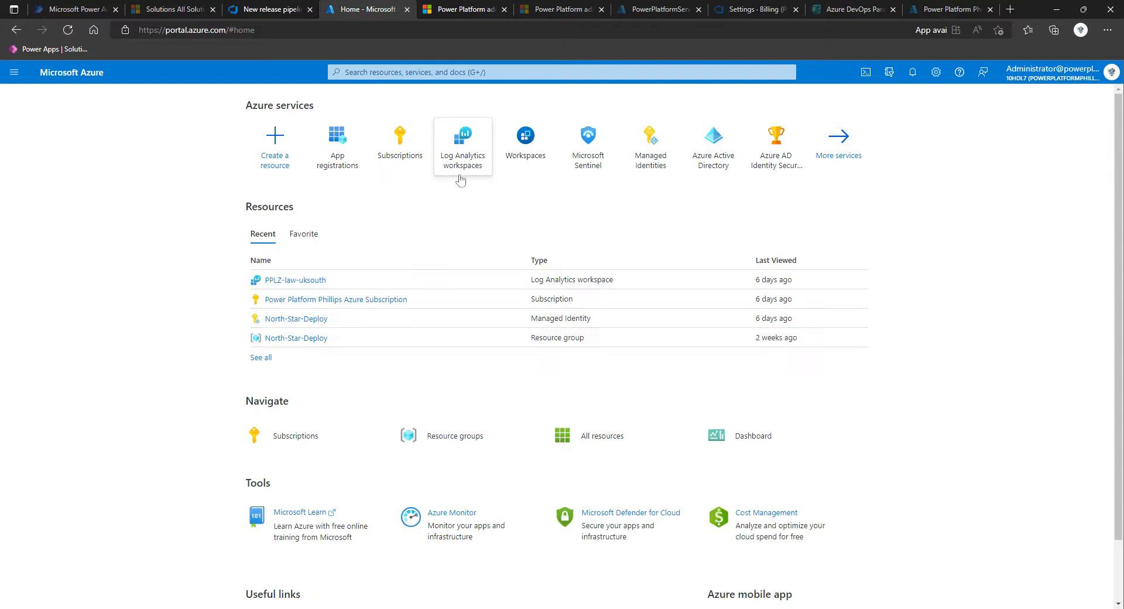
left_click(342, 153)
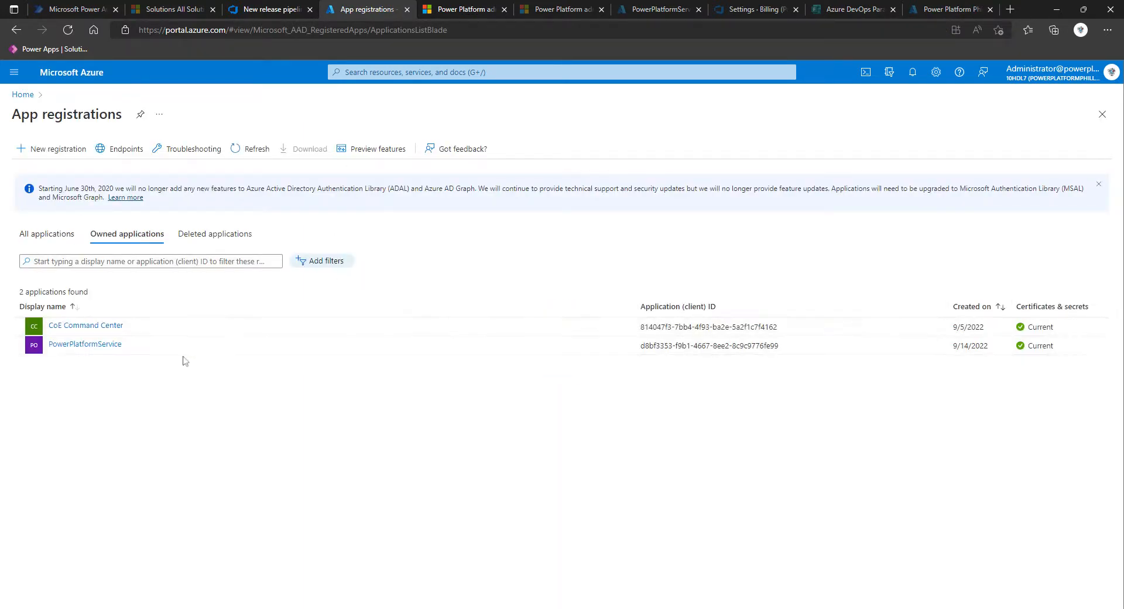
left_click(74, 347)
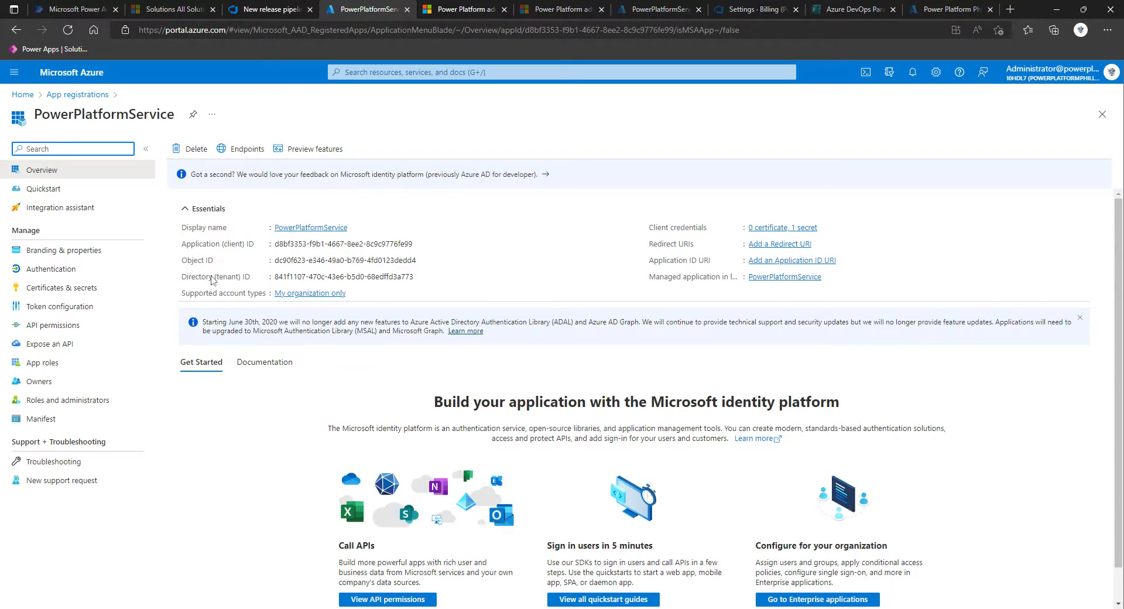
- Copy the app registration's directory (tenant) ID into the new service connection's Tenant ID
left_click(420, 277)
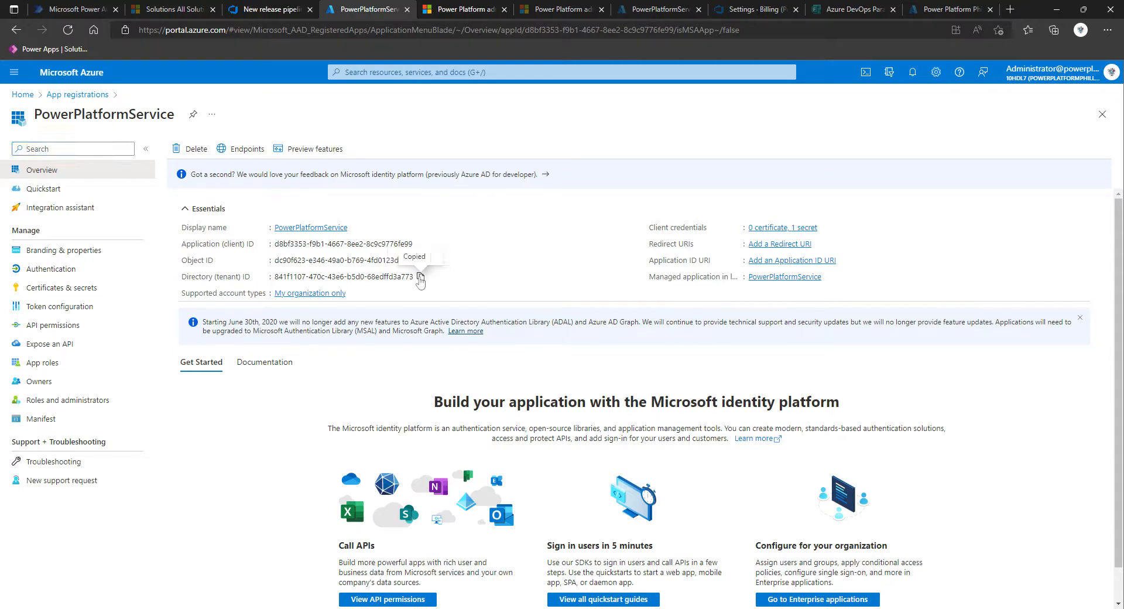
key("ctrl+shift+Tab")
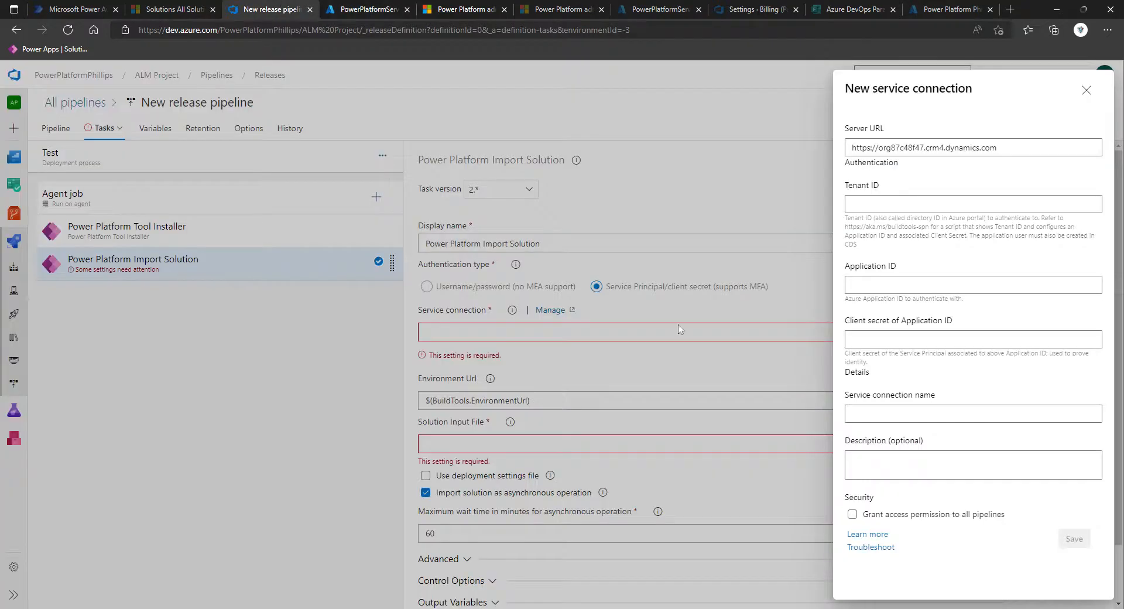
left_click(888, 204)
key("ctrl+v")
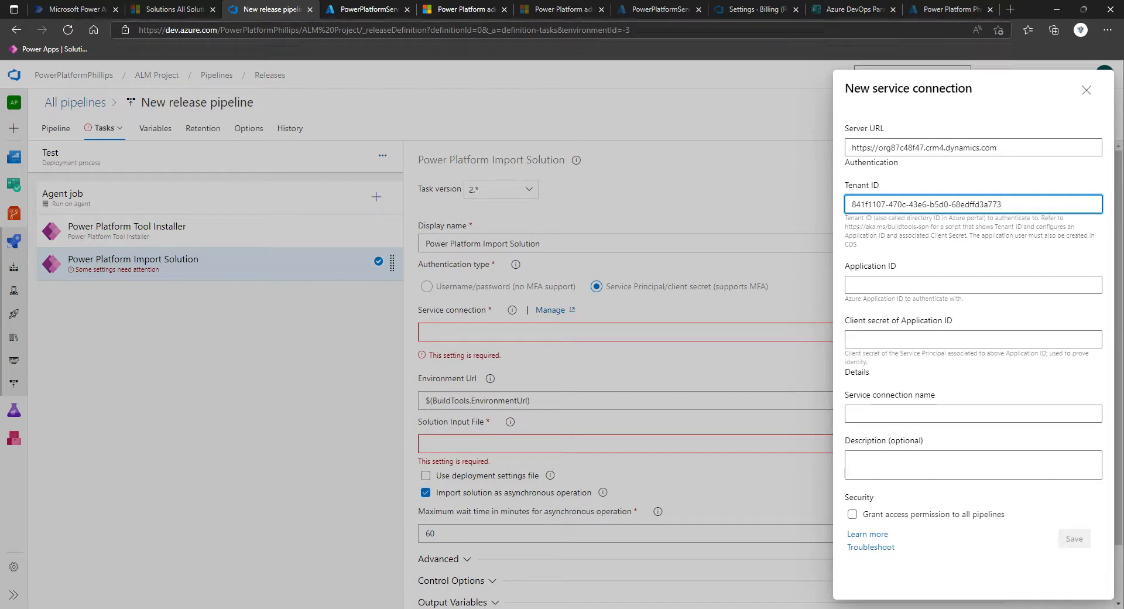
- Copy the PowerPlatformService application (client) ID into the service connection's Application ID
left_click(375, 10)
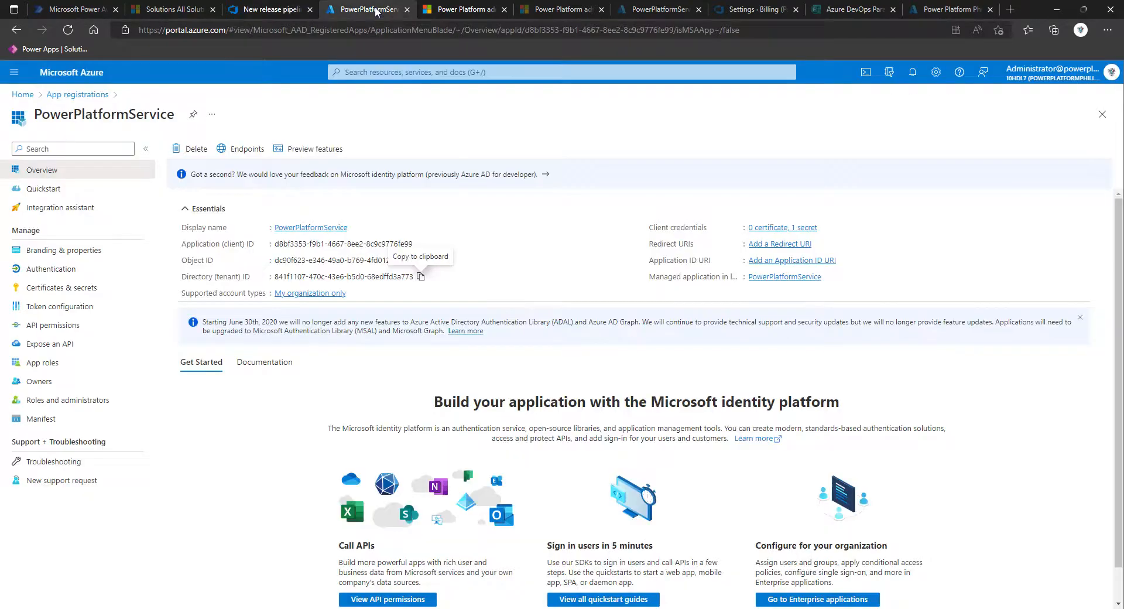
left_click(420, 243)
left_click(300, 6)
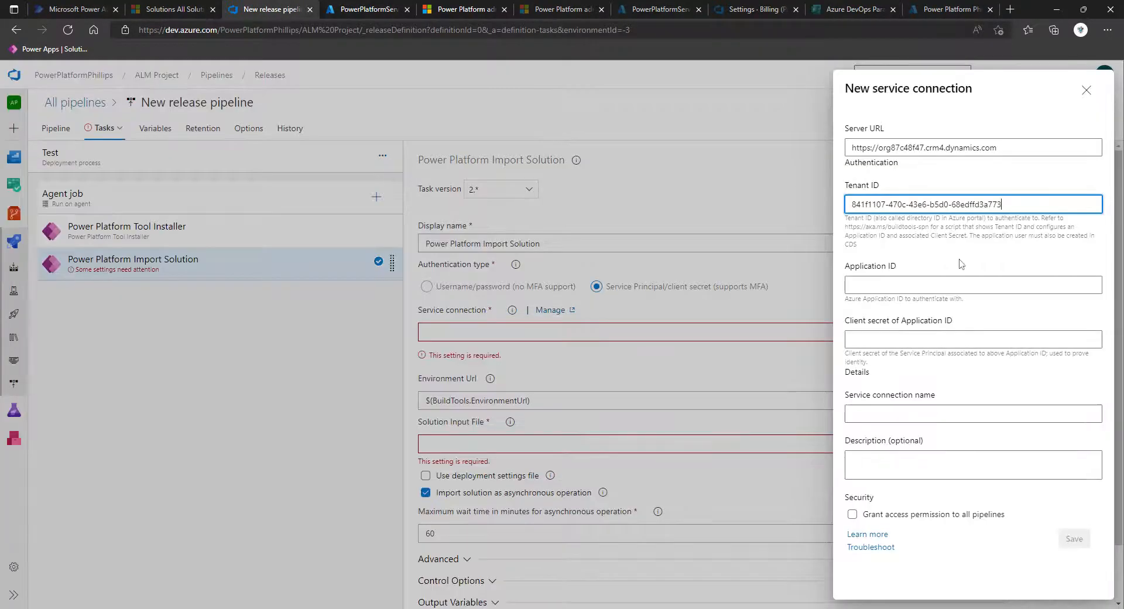
left_click(942, 285)
key("ctrl+v")
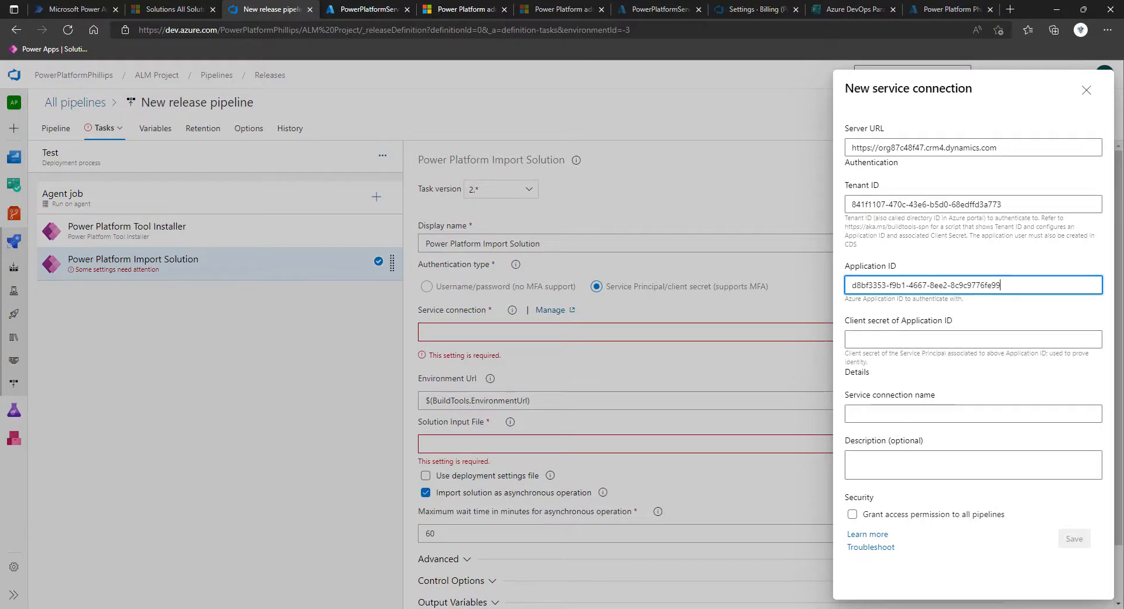
- Fetch the stored client secret from outside the browser and paste it into the service connection's Client secret of Application ID
key("Tab")
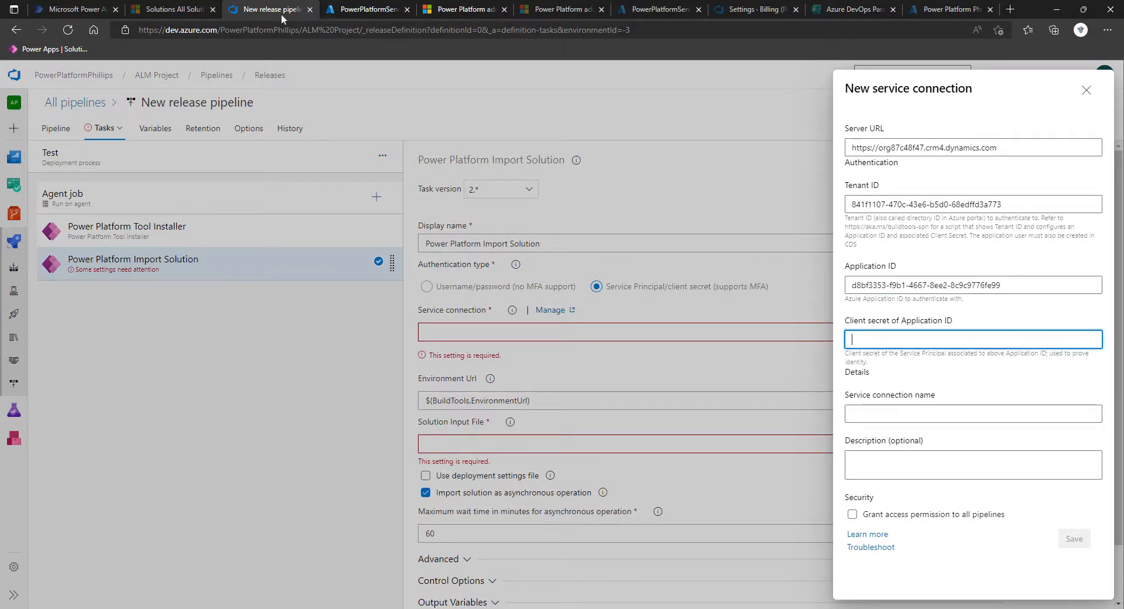
left_click(364, 14)
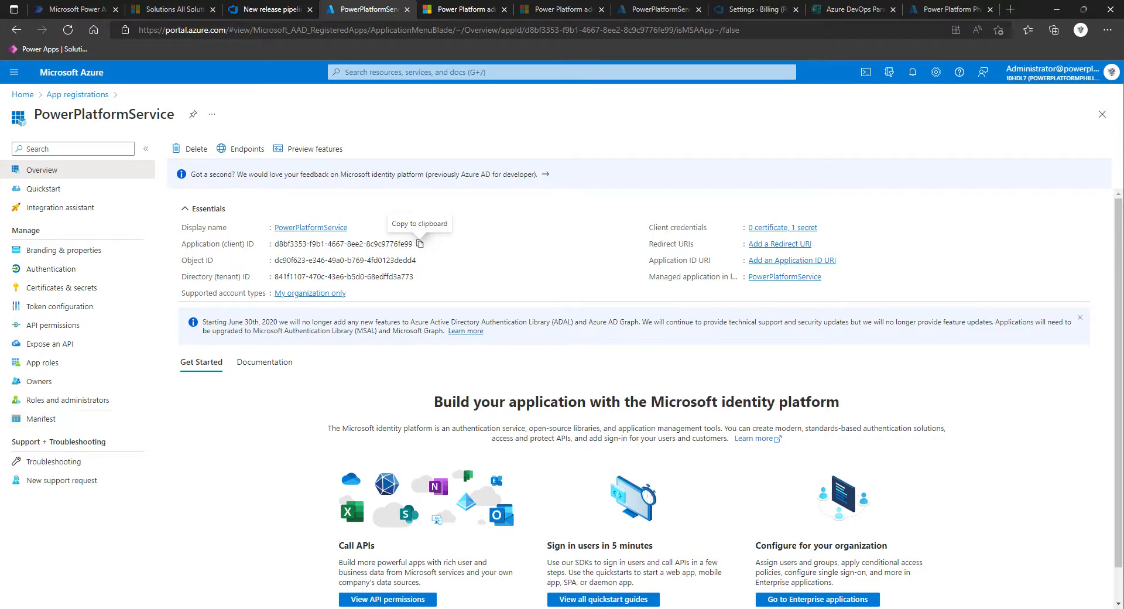
key("alt+Tab")
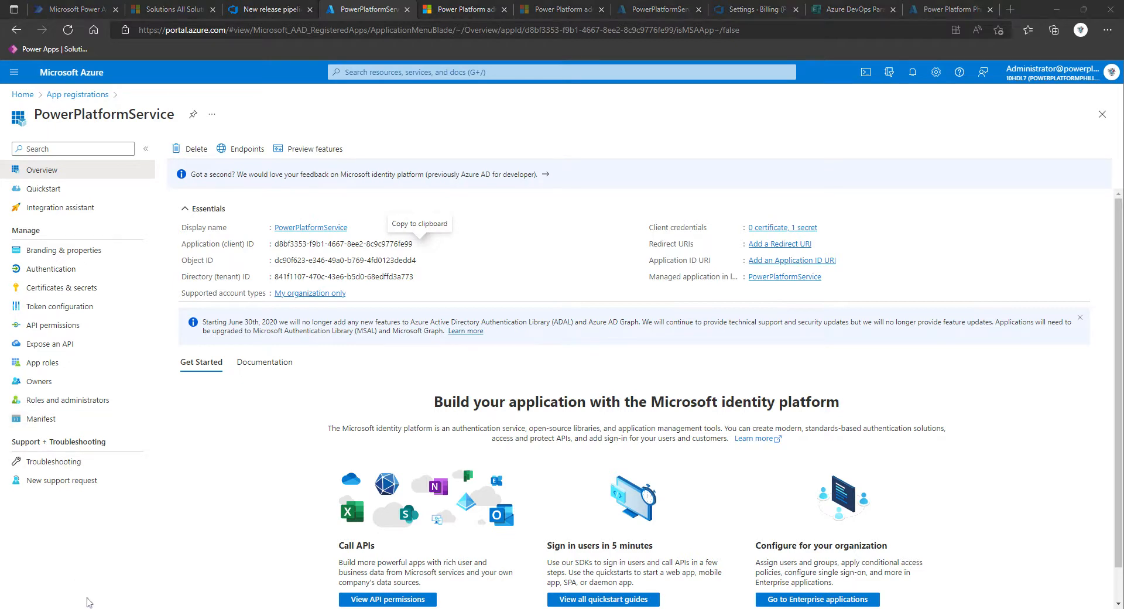
key("alt+Tab")
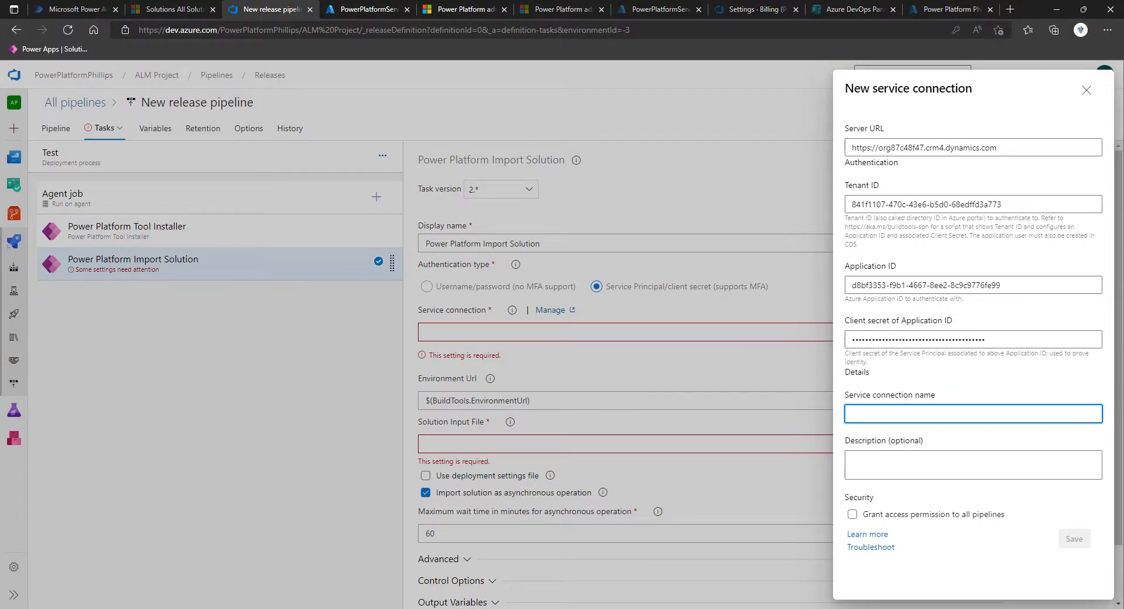
- Name the connection PowerPlatformService - Test, grant access to all pipelines, save it, and select it for the Import Solution task
type("PowerPlatf")
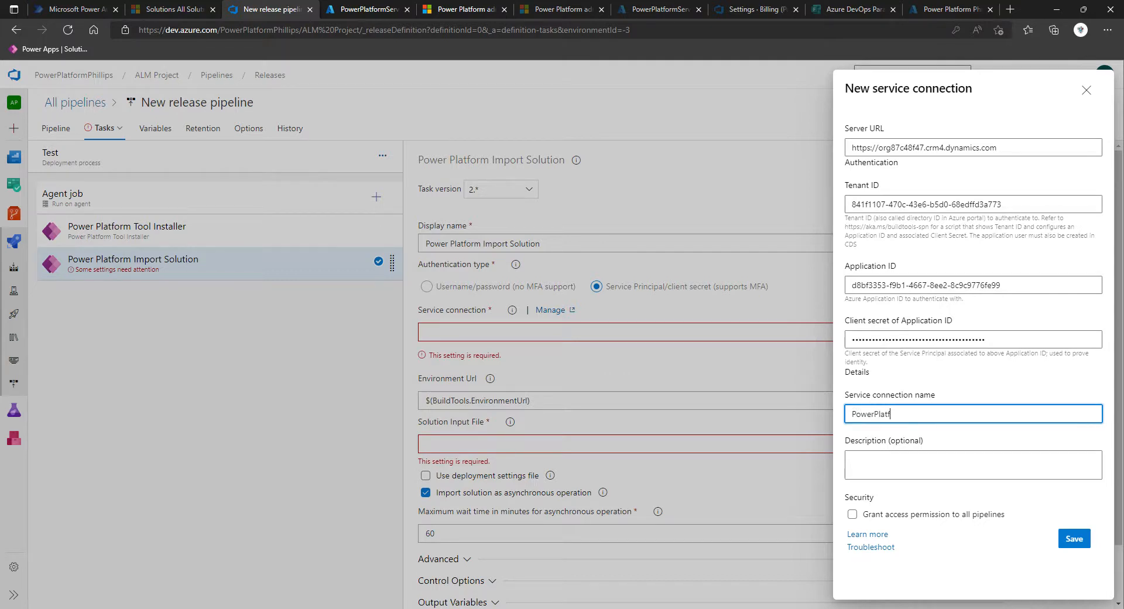
type("ormService - Test")
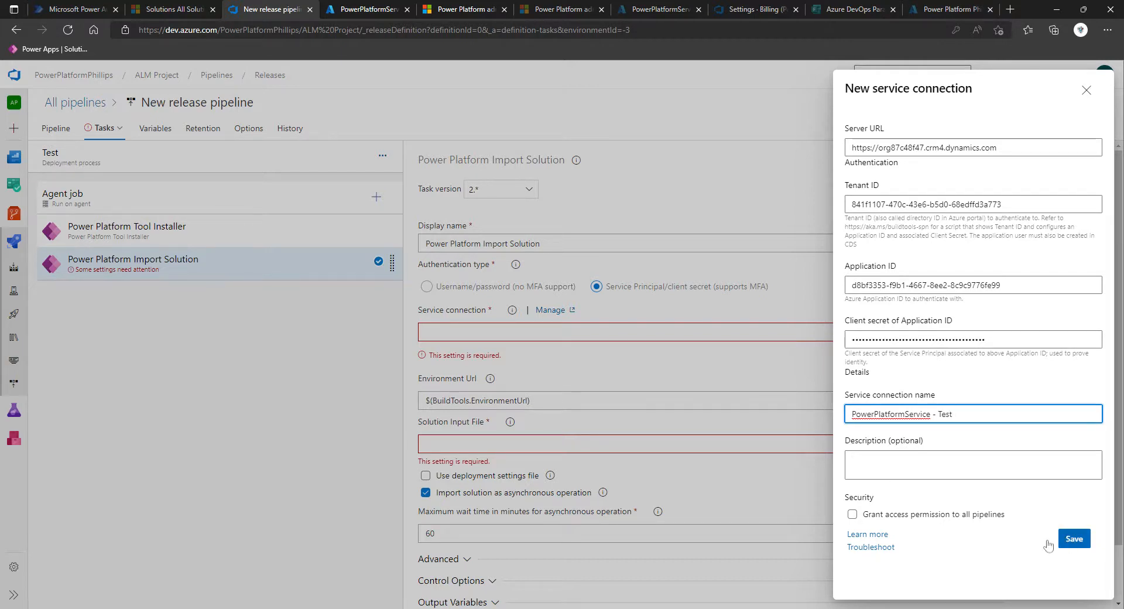
left_click(852, 514)
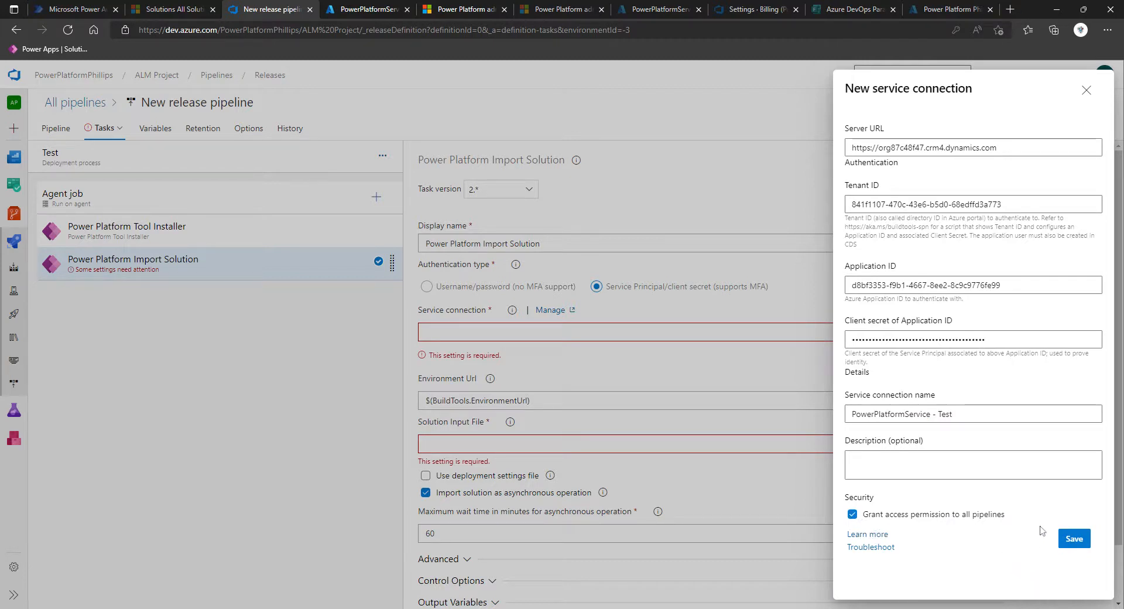
left_click(1073, 538)
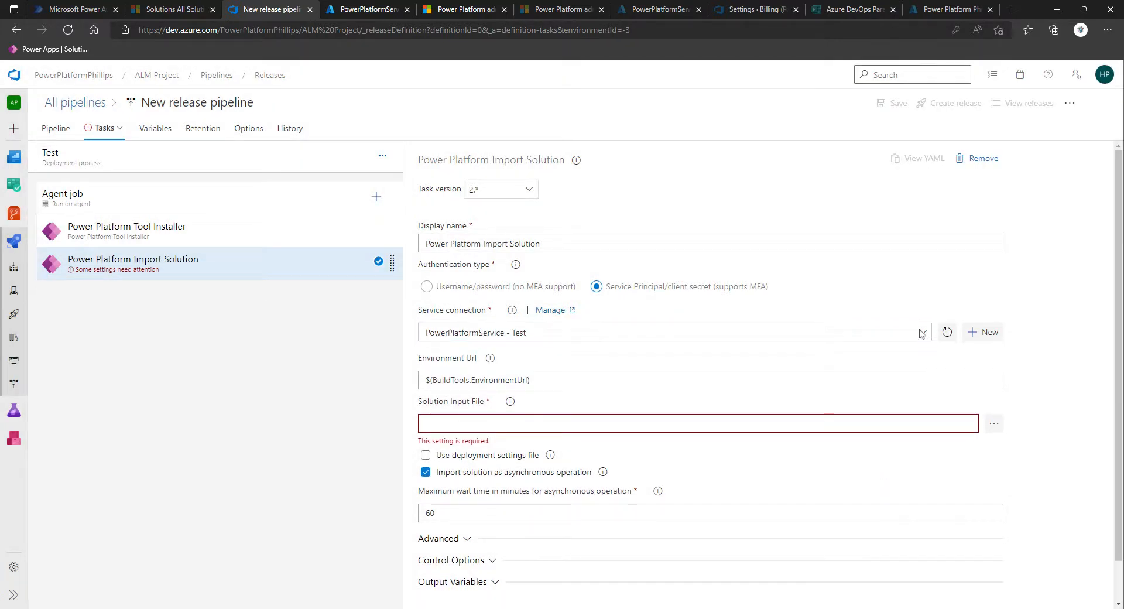
left_click(863, 332)
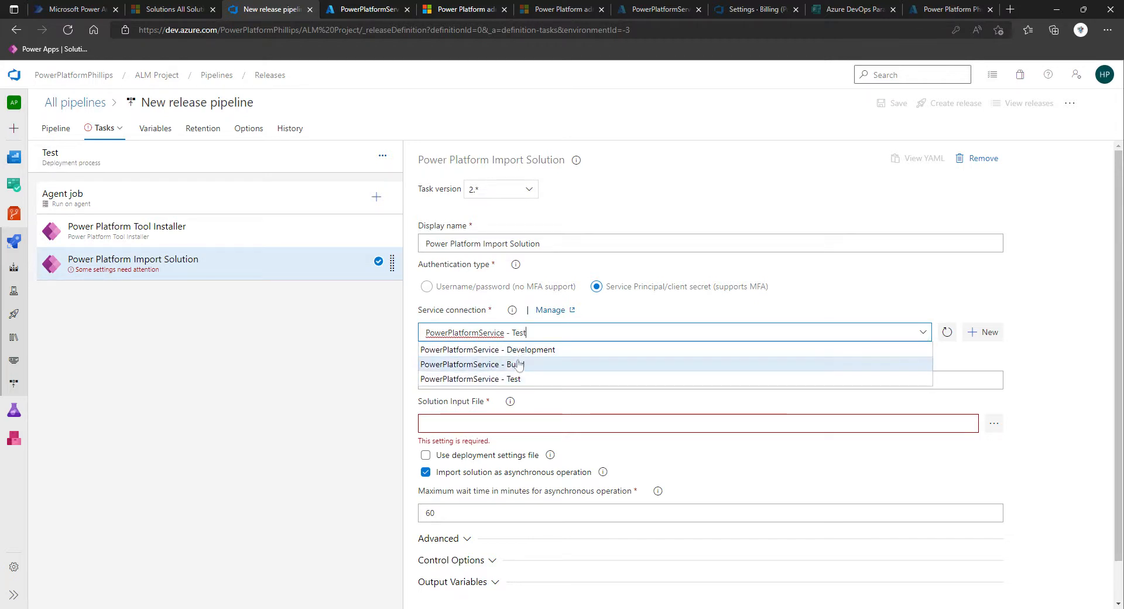
left_click(509, 379)
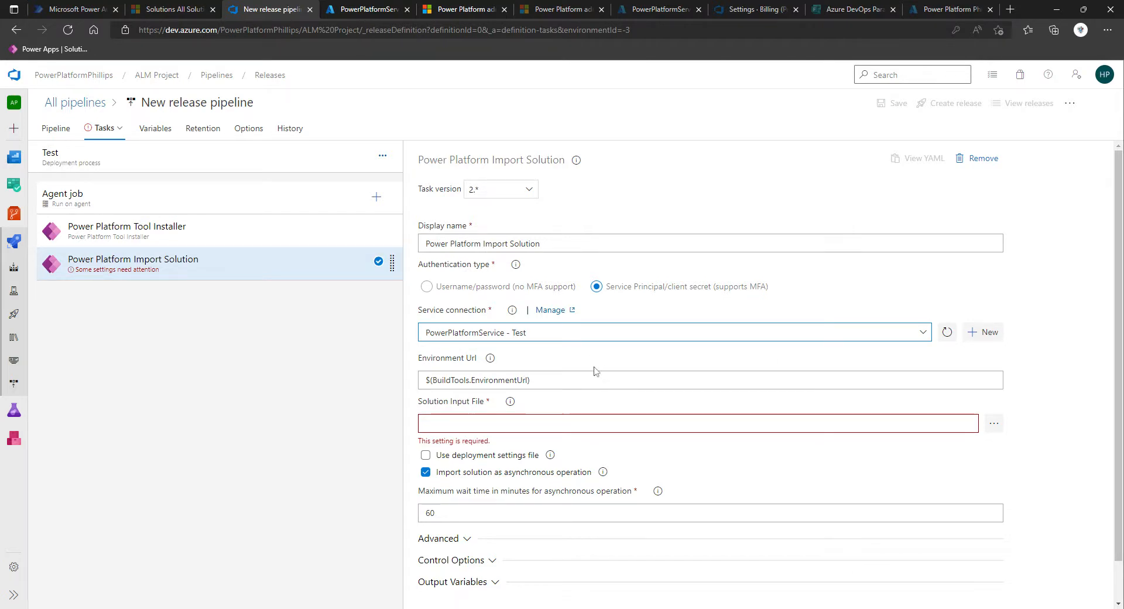
- Set the Import Solution task's Solution Input File to $(System.DefaultWorkingDirectory)/Build/drop/$(SolutionName)_managed.zip
left_click_drag(532, 380, 391, 389)
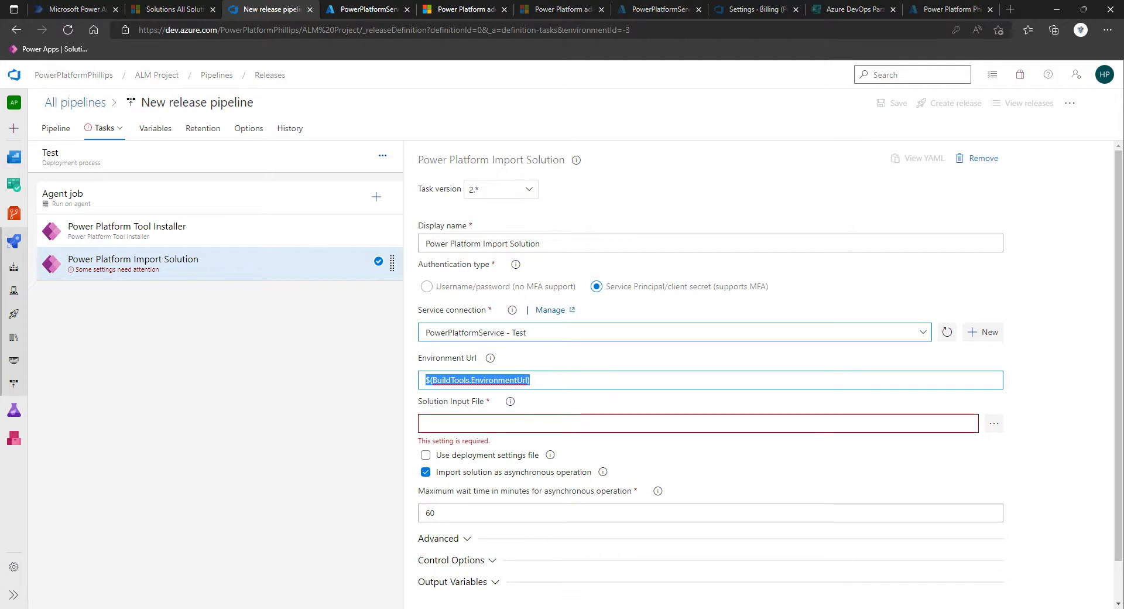
left_click_drag(532, 380, 410, 379)
left_click(491, 380)
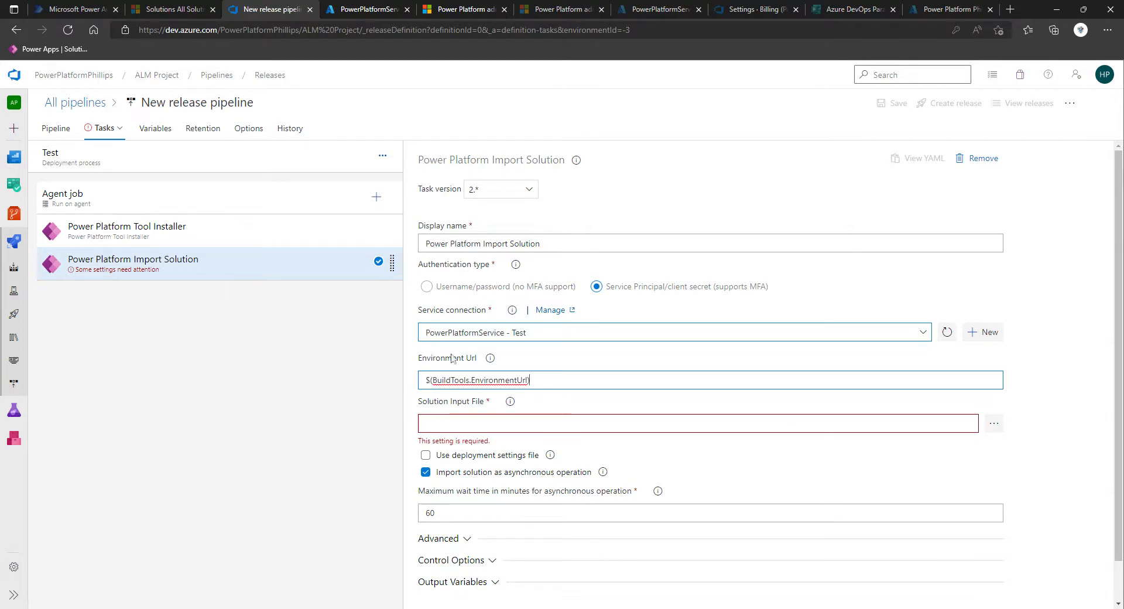
left_click(871, 360)
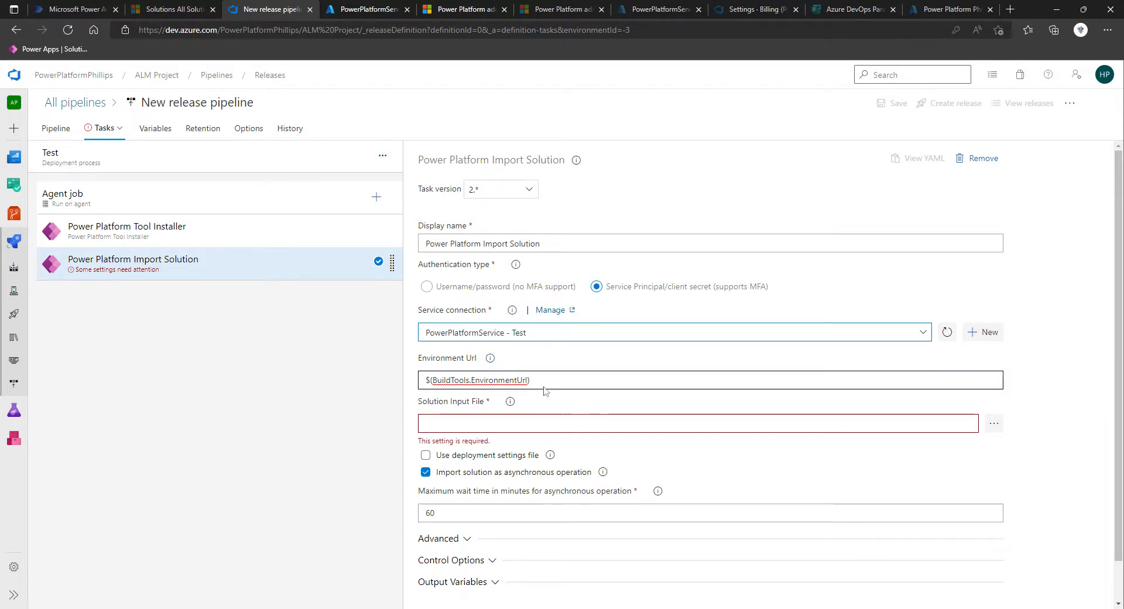
scroll(628, 408, "down", 1)
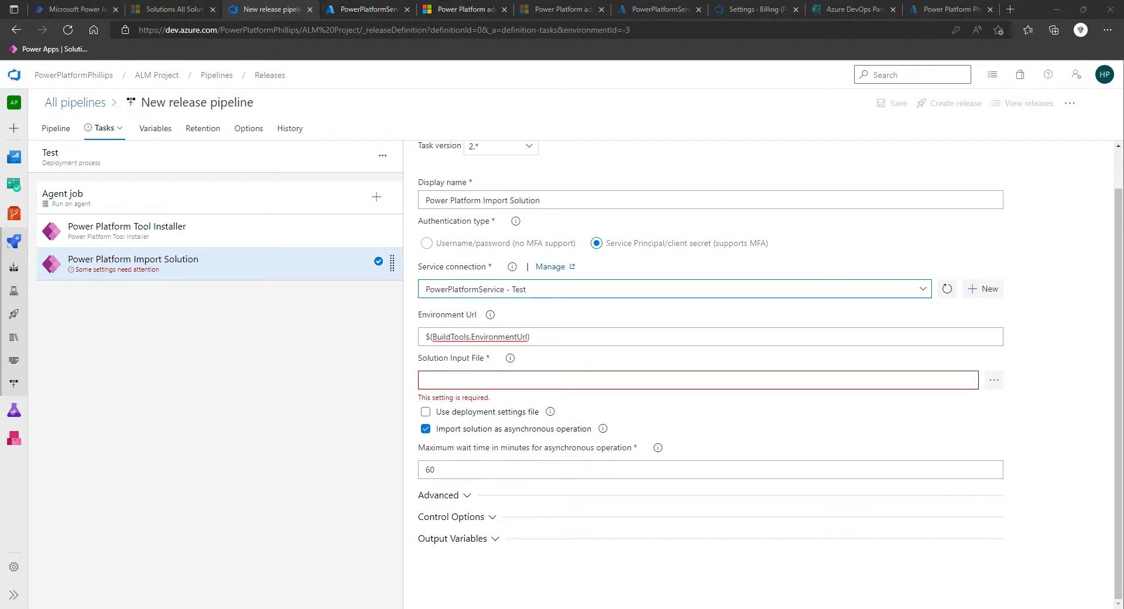
left_click(426, 379)
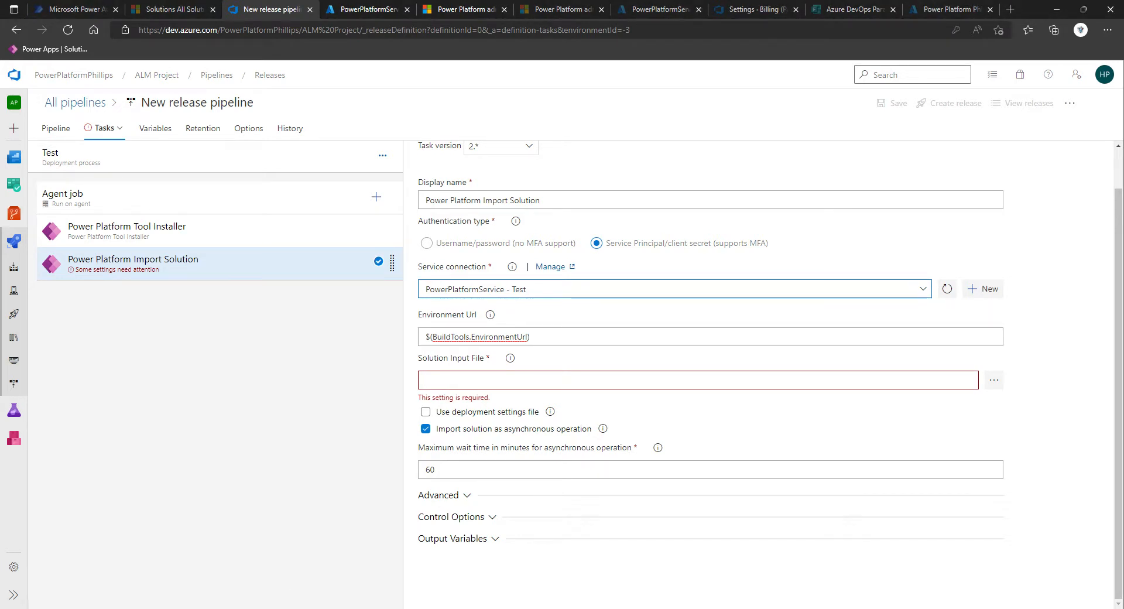
key("ctrl+v")
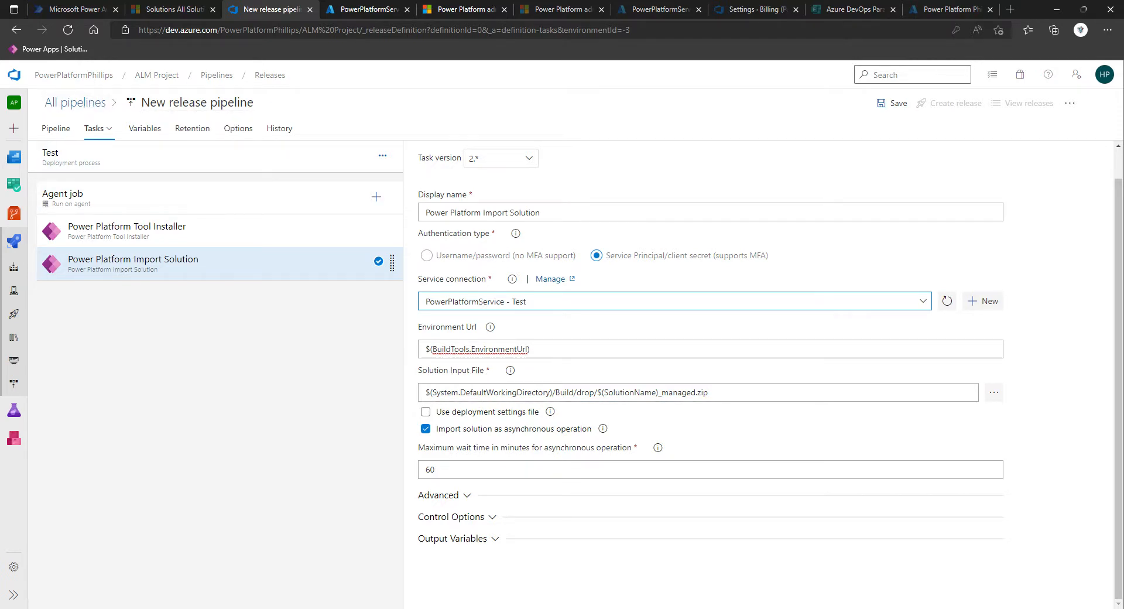
- Rename the release pipeline as Release PowerPlatformTestStudio to Test and save it
left_click(199, 102)
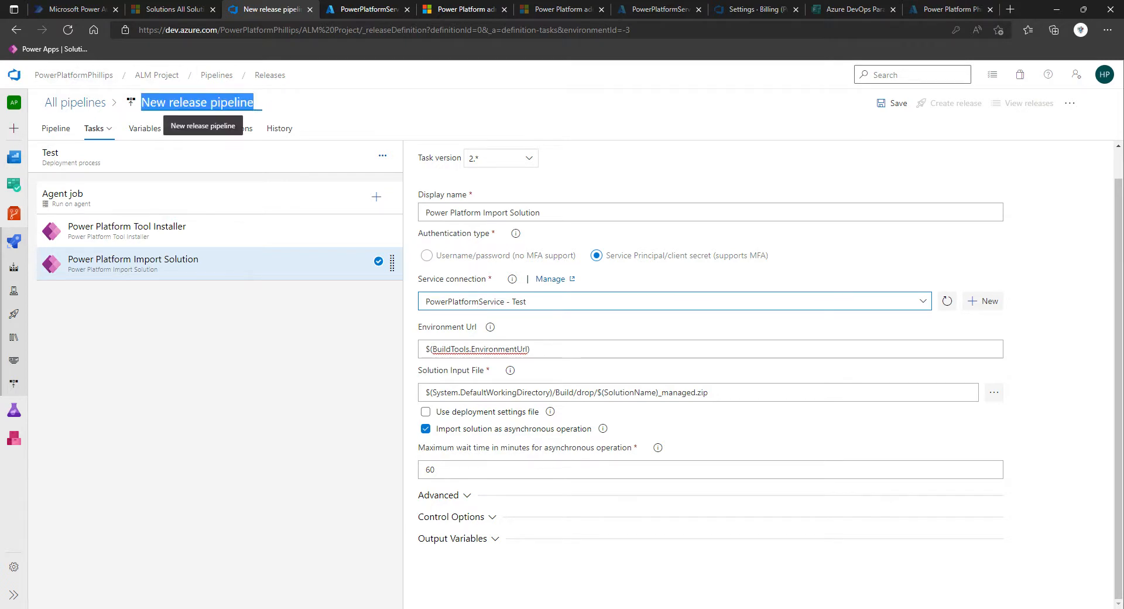
type("Relewa")
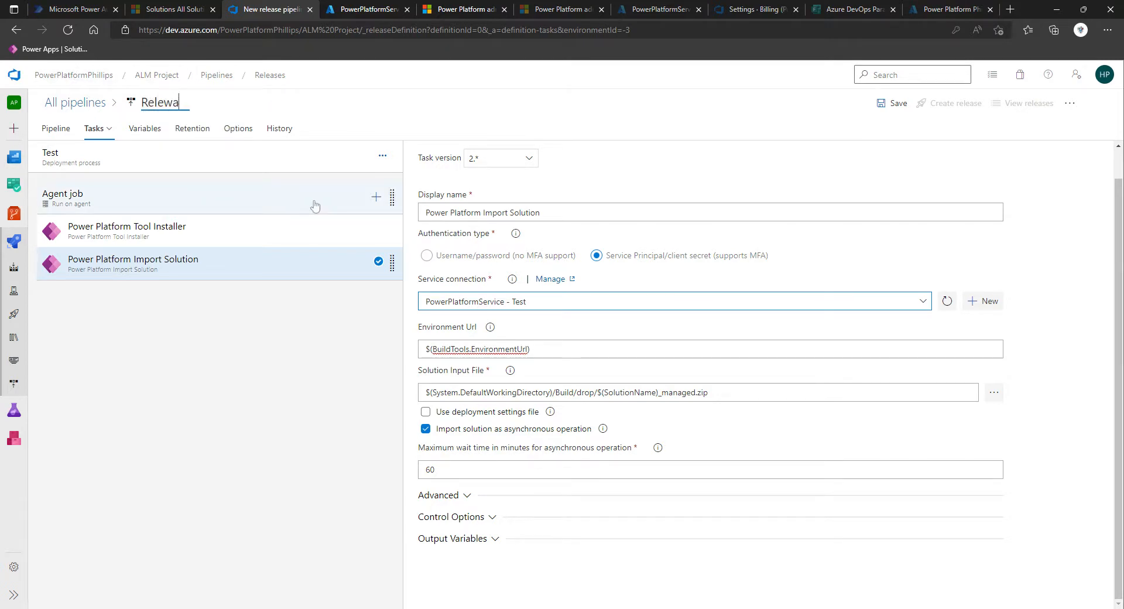
type("ase PowetrPlatformTestS")
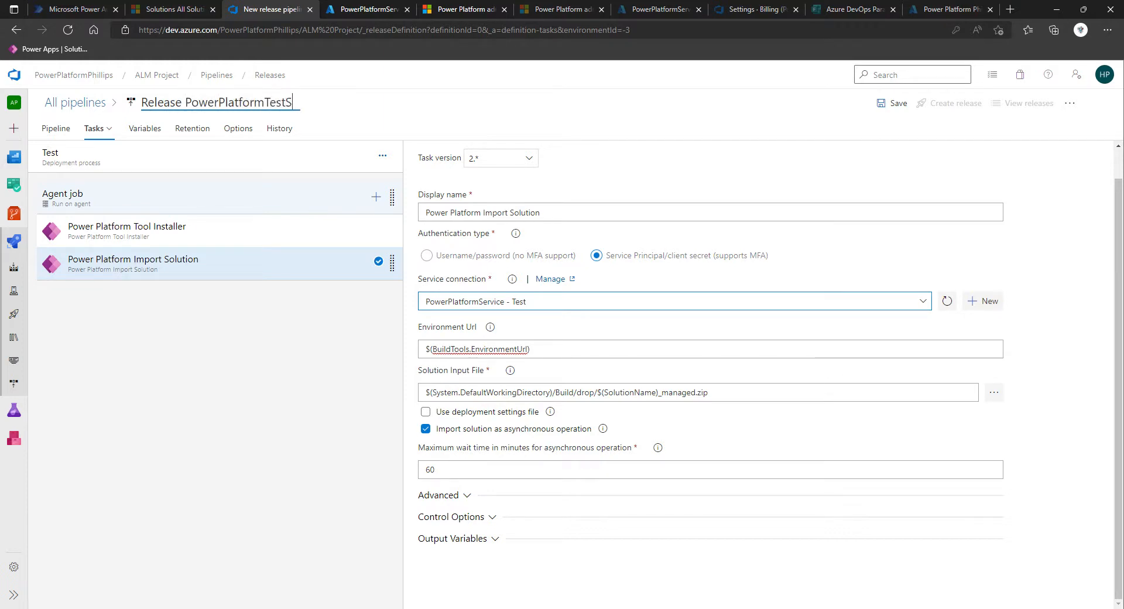
type("tudio to Test")
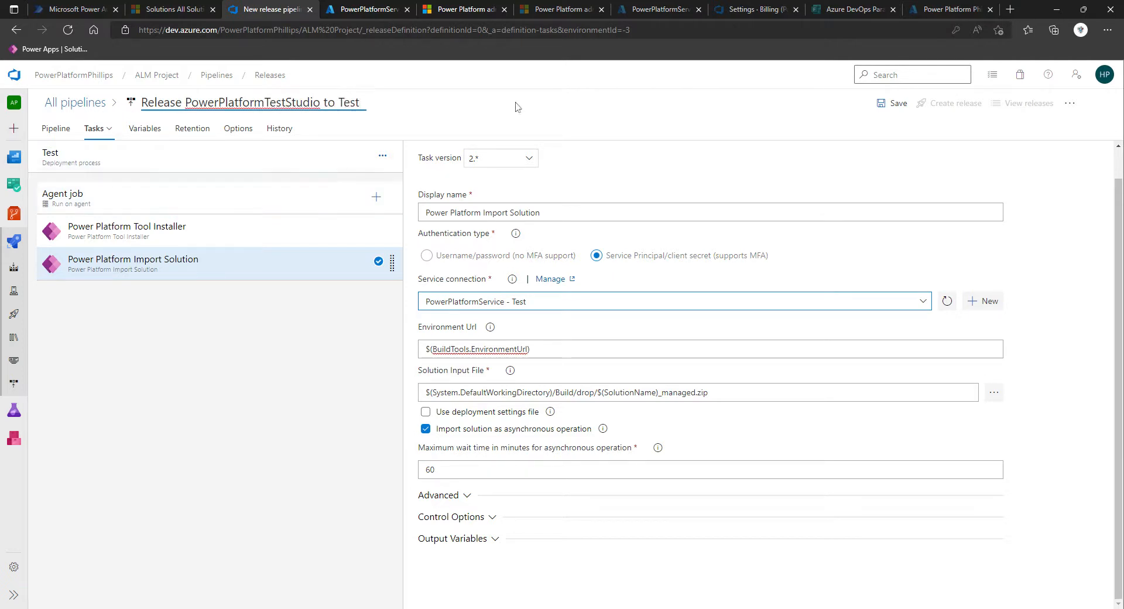
left_click(892, 103)
left_click(613, 405)
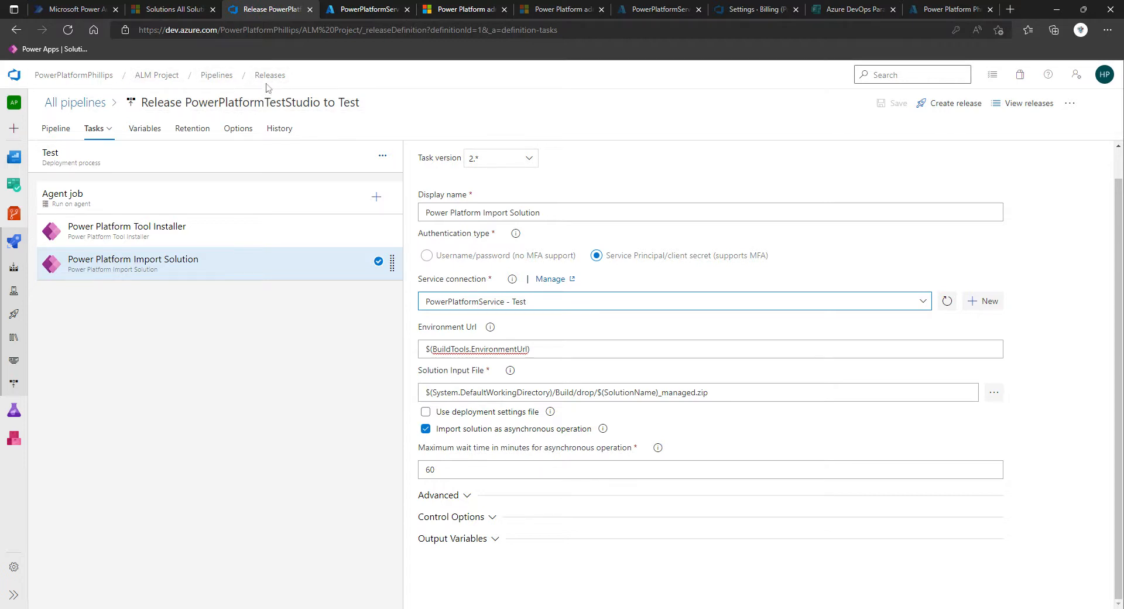
- Check the saved pipeline's releases and deployments, and open its definition to review the pipeline variables and stages
left_click(270, 82)
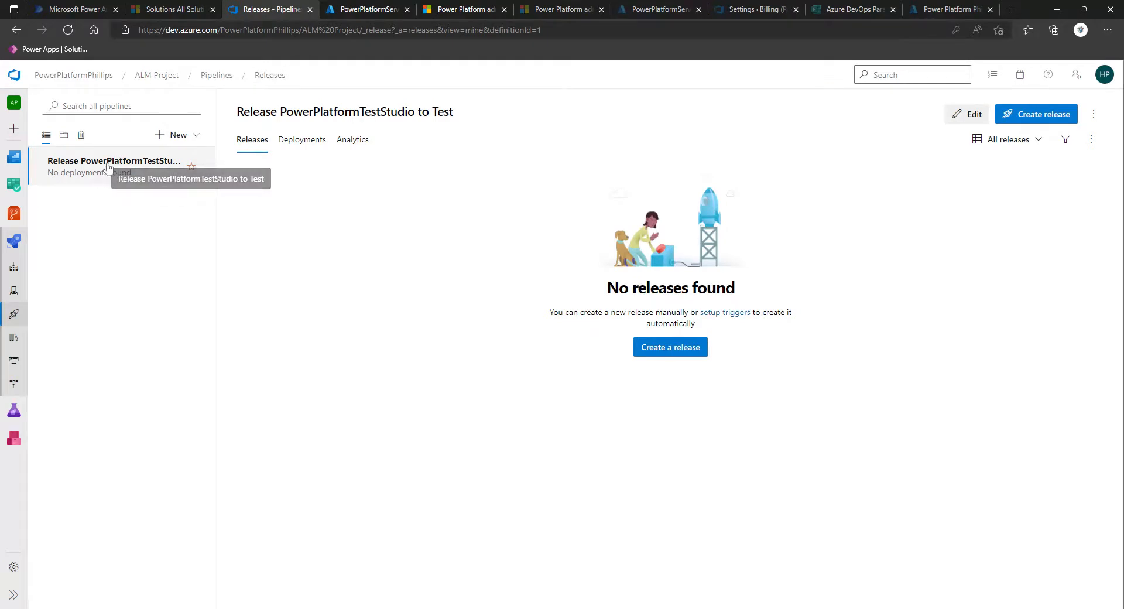
left_click(300, 144)
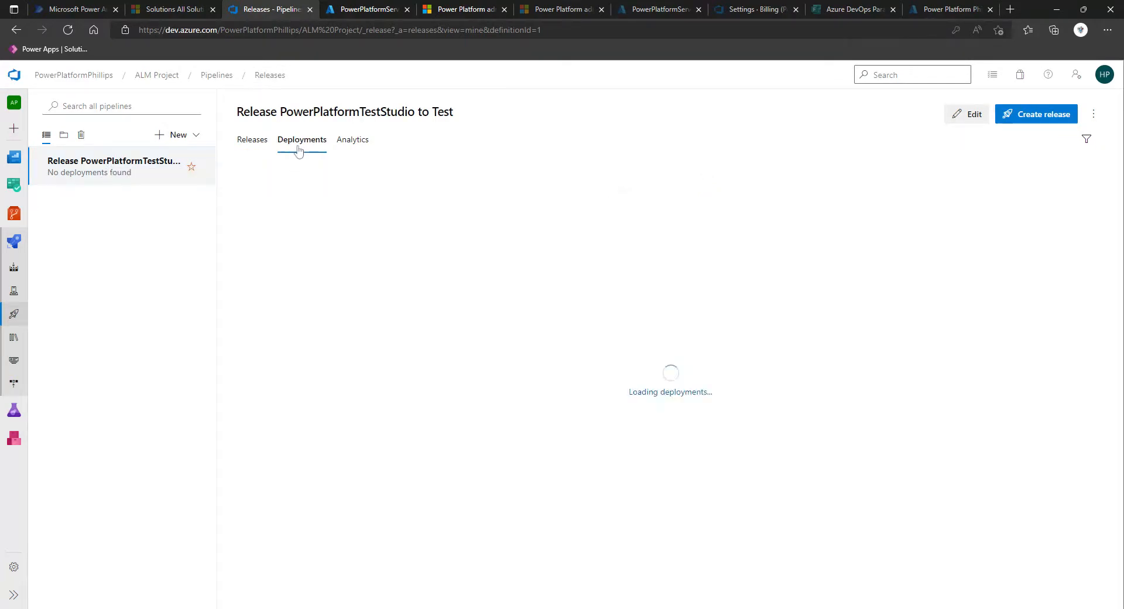
left_click(261, 145)
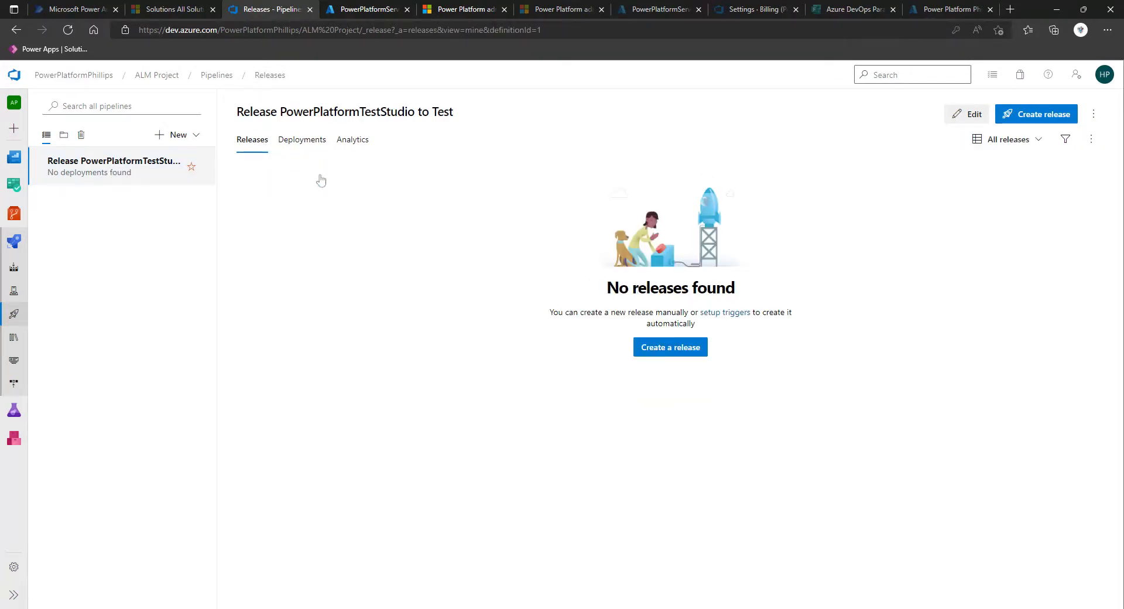
left_click(973, 117)
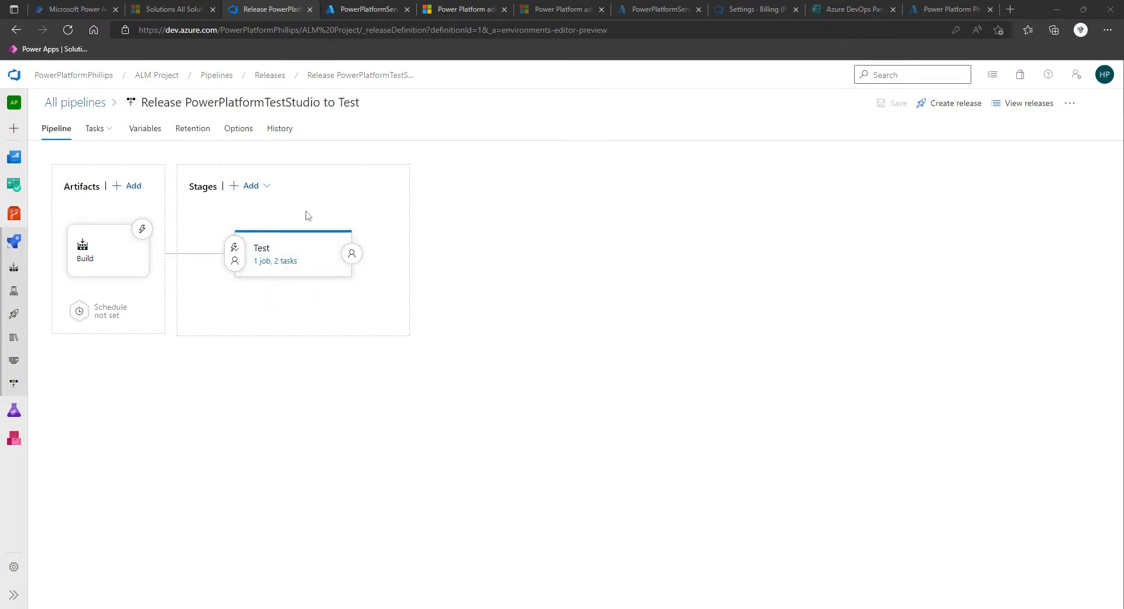
left_click(151, 132)
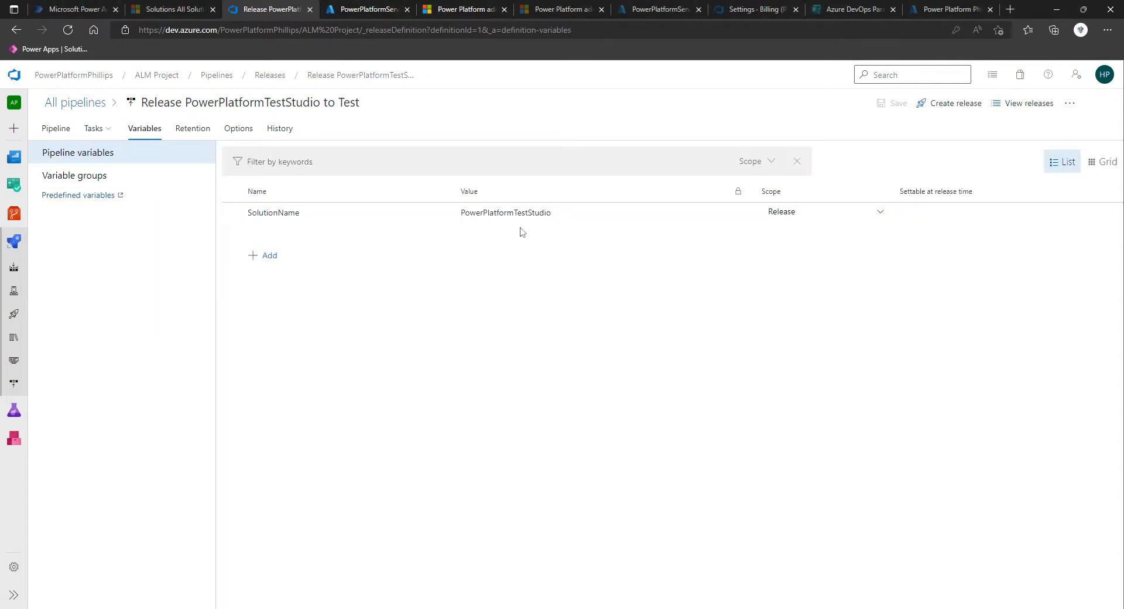
left_click(61, 134)
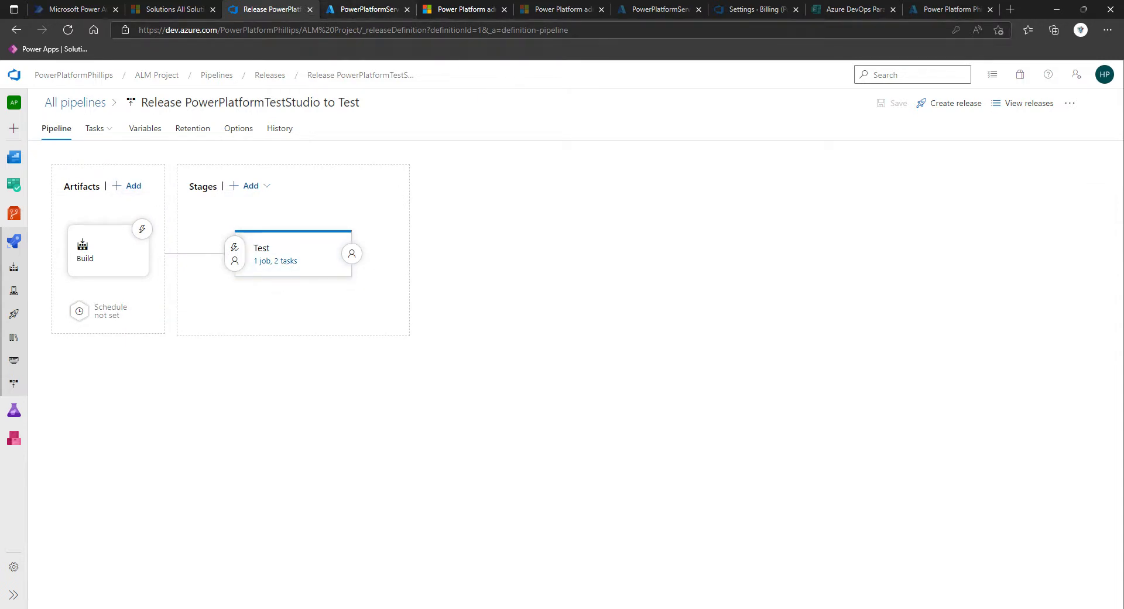
- Switch to the Power Platform admin center, open the Test environment's application users settings, and start a new app user
left_click(465, 10)
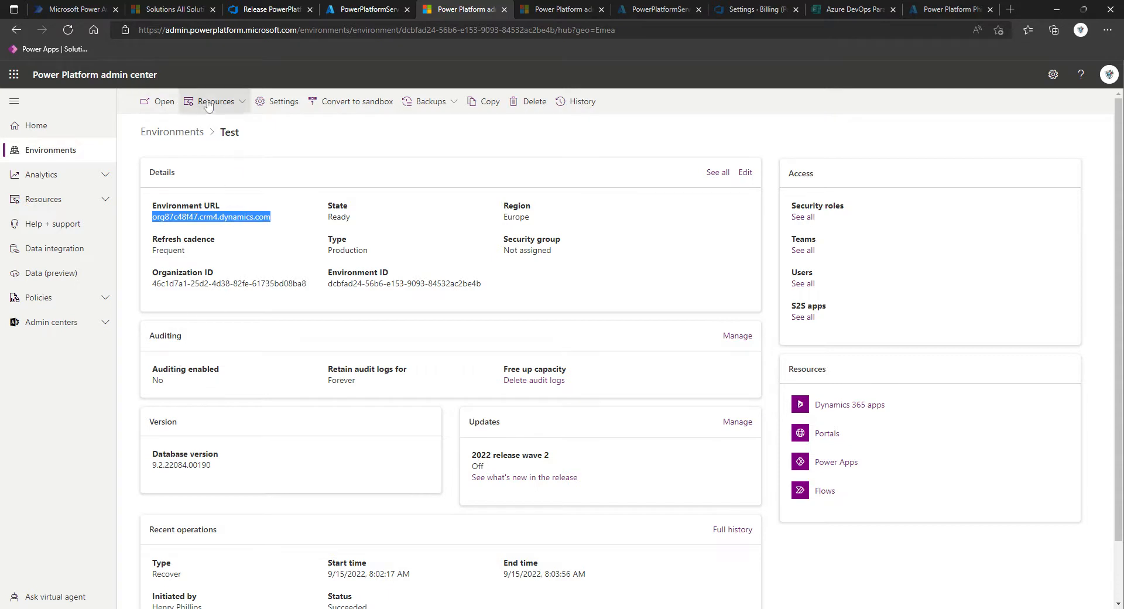
left_click(277, 102)
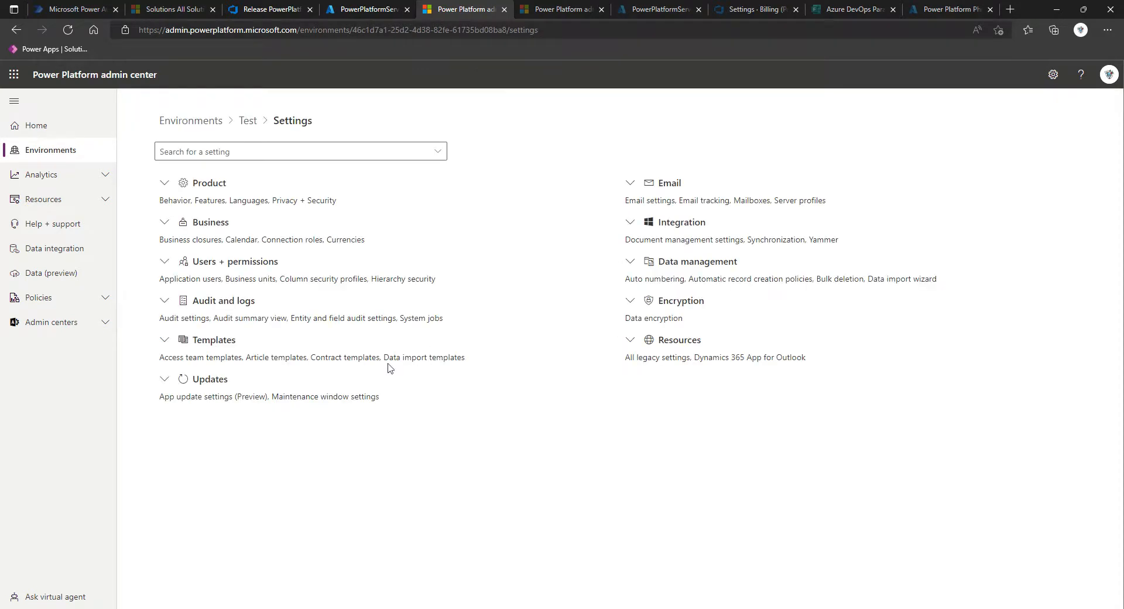
left_click(164, 261)
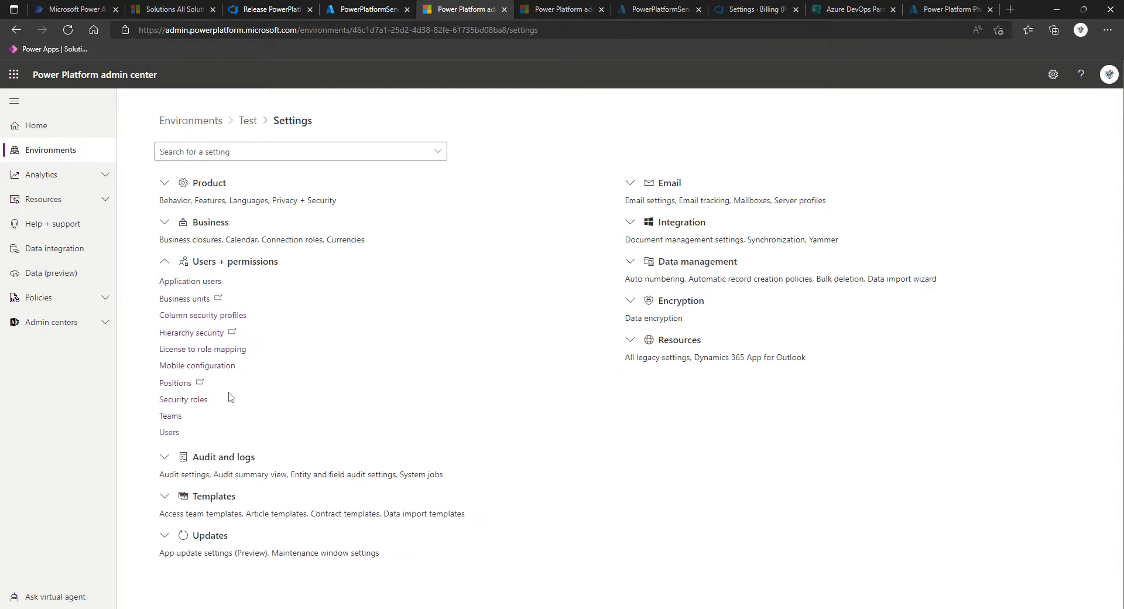
left_click(187, 281)
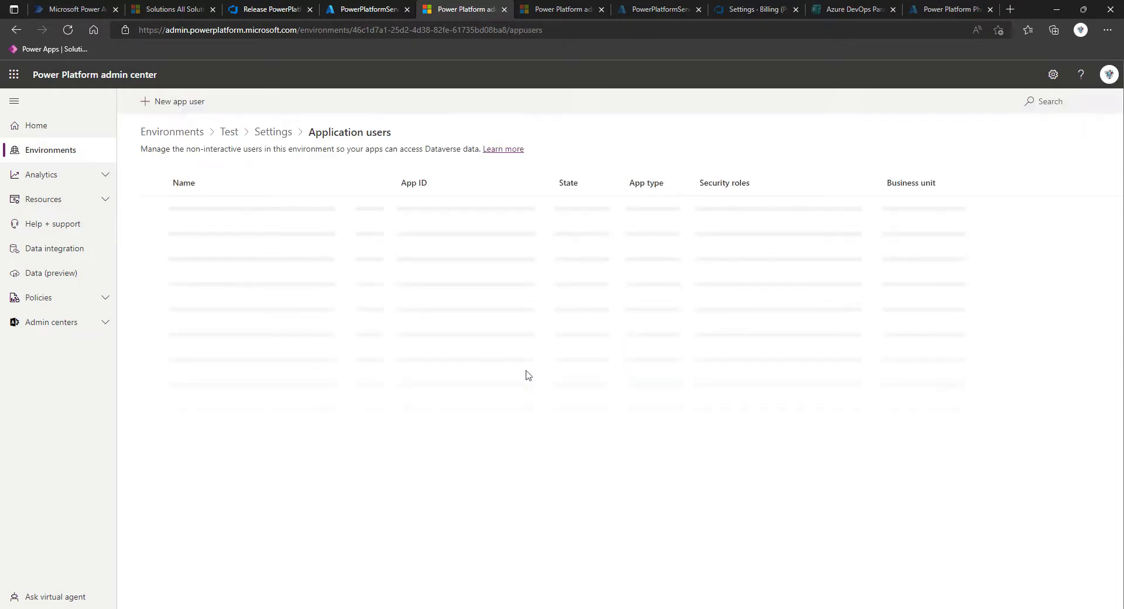
left_click(635, 286)
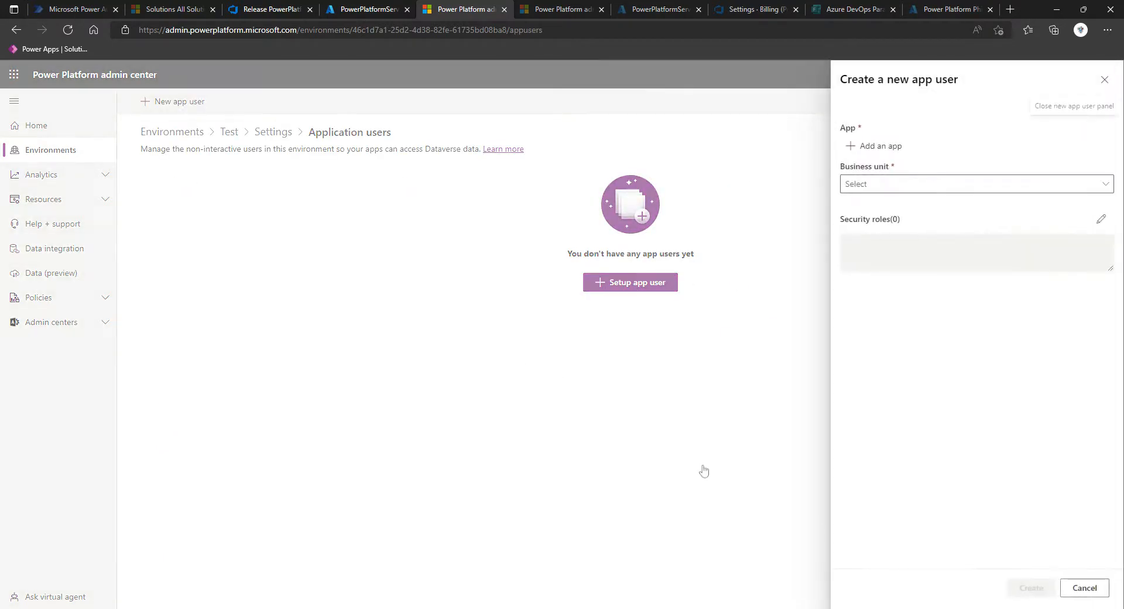
- Add the PowerPlatformService app to the new app user and set its business unit to org87c48f47
left_click(873, 149)
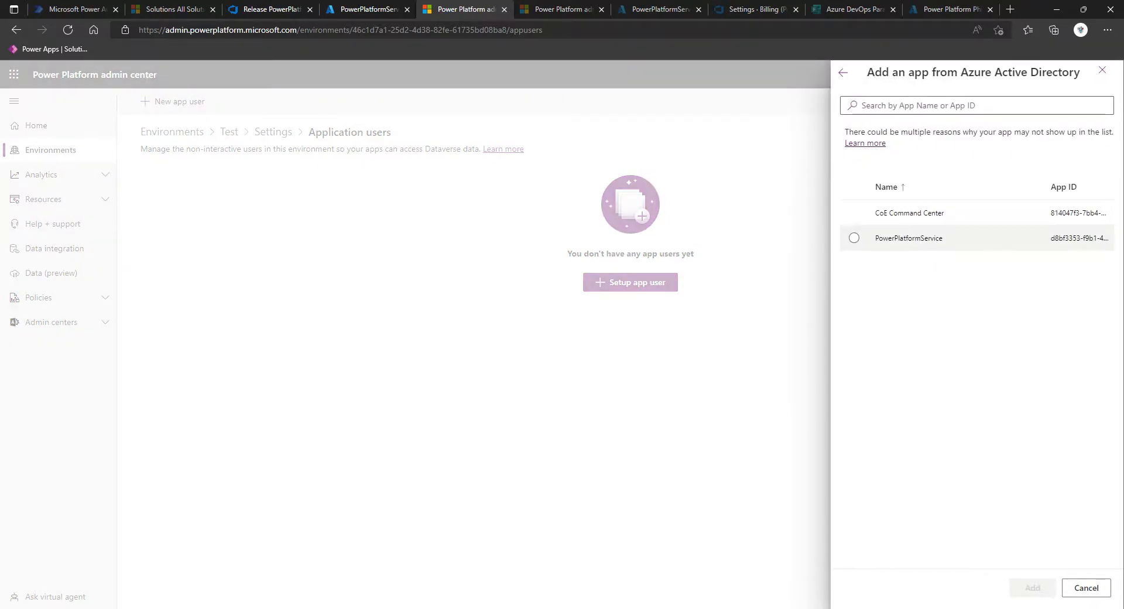
left_click(907, 243)
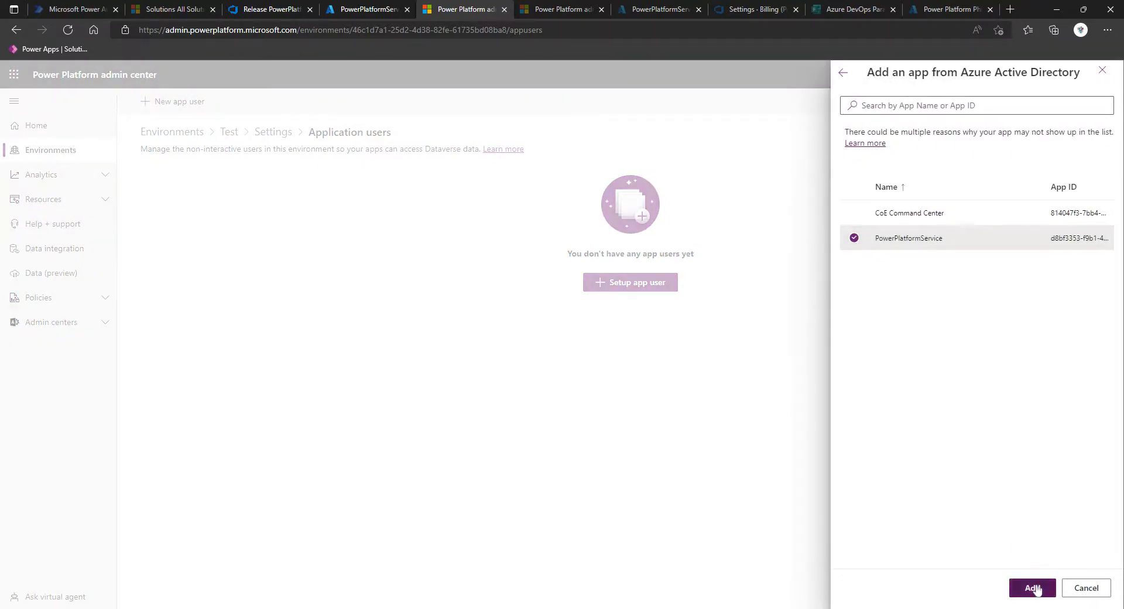
left_click(1033, 588)
left_click(927, 185)
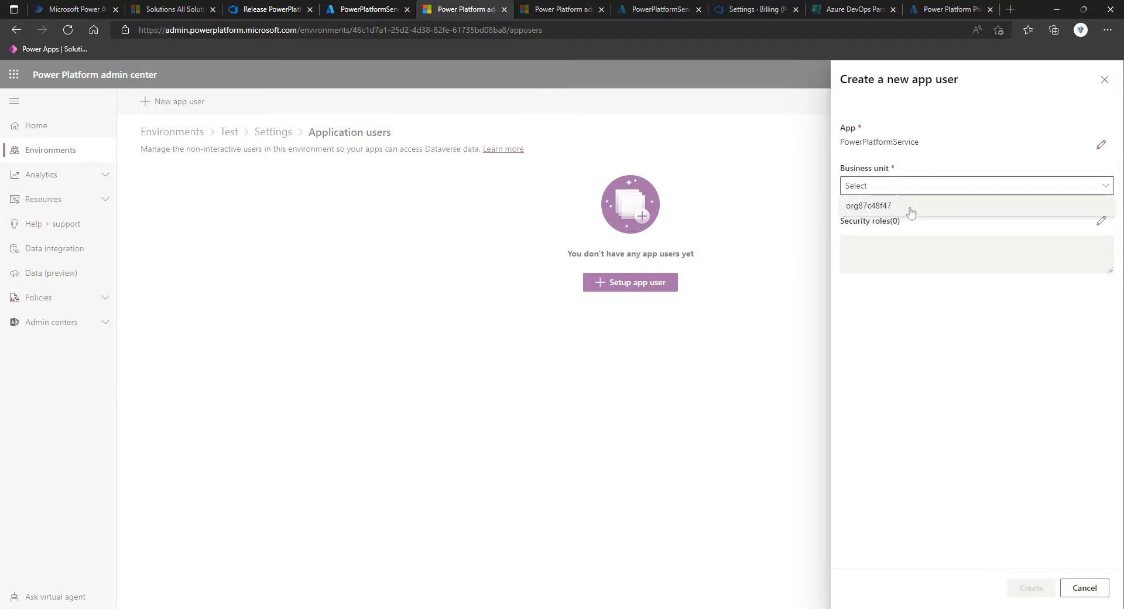
left_click(911, 213)
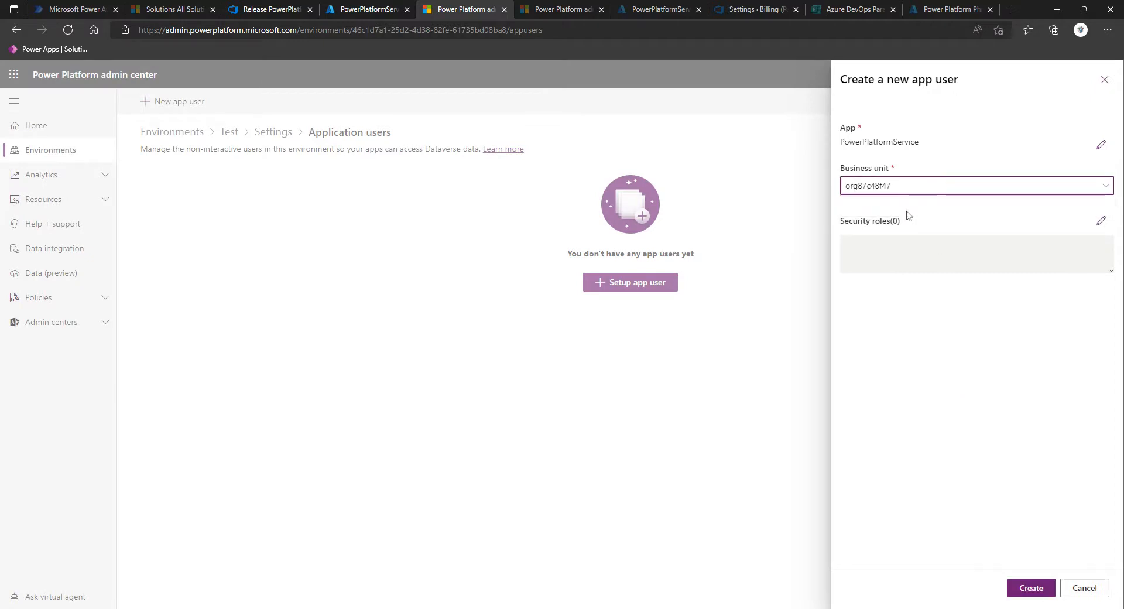
- Assign the System Administrator security role to the new app user and create it
left_click(1101, 223)
scroll(890, 351, "down", 15)
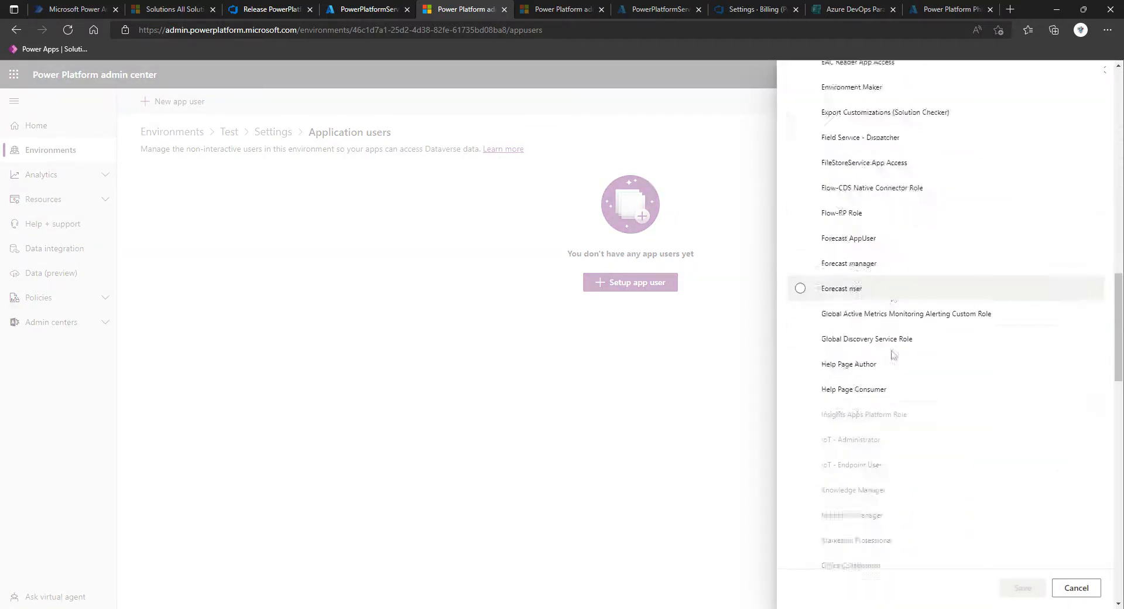
left_click(800, 418)
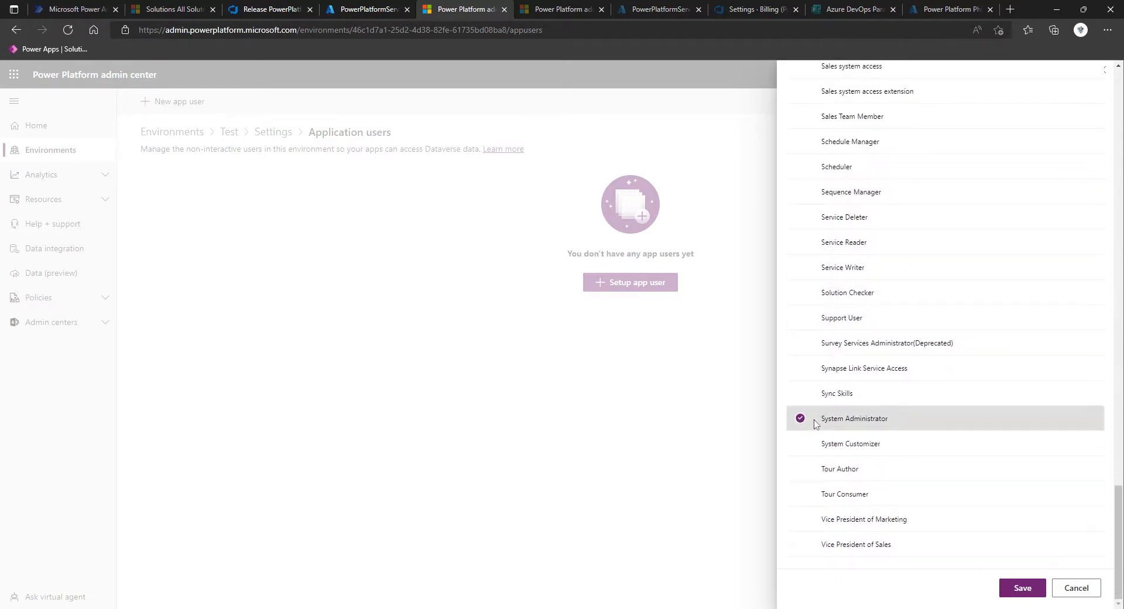
left_click(1022, 589)
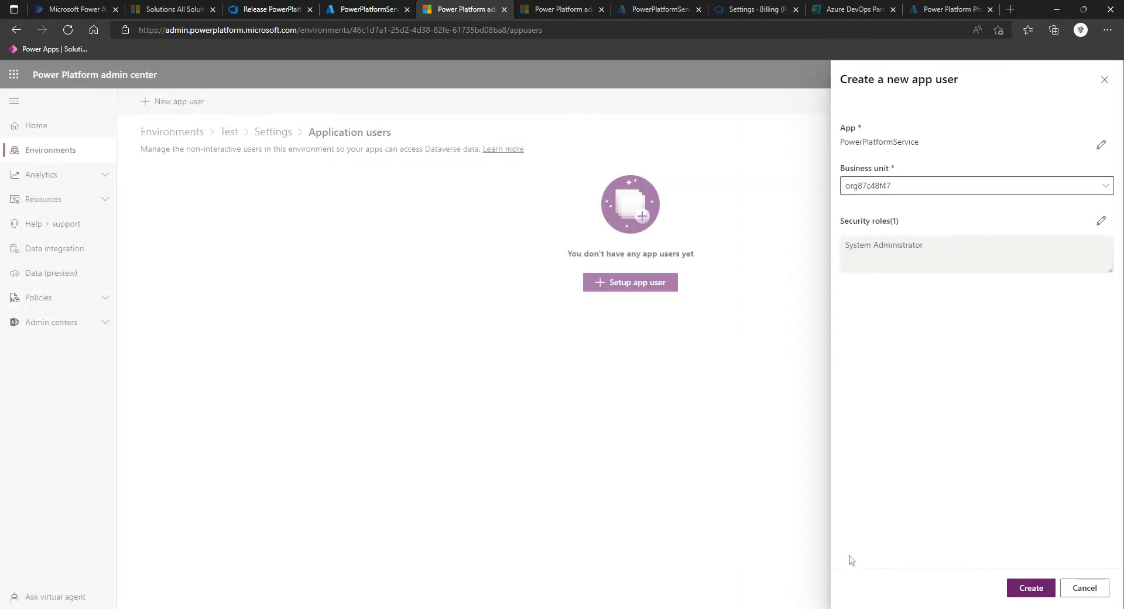
left_click(1032, 589)
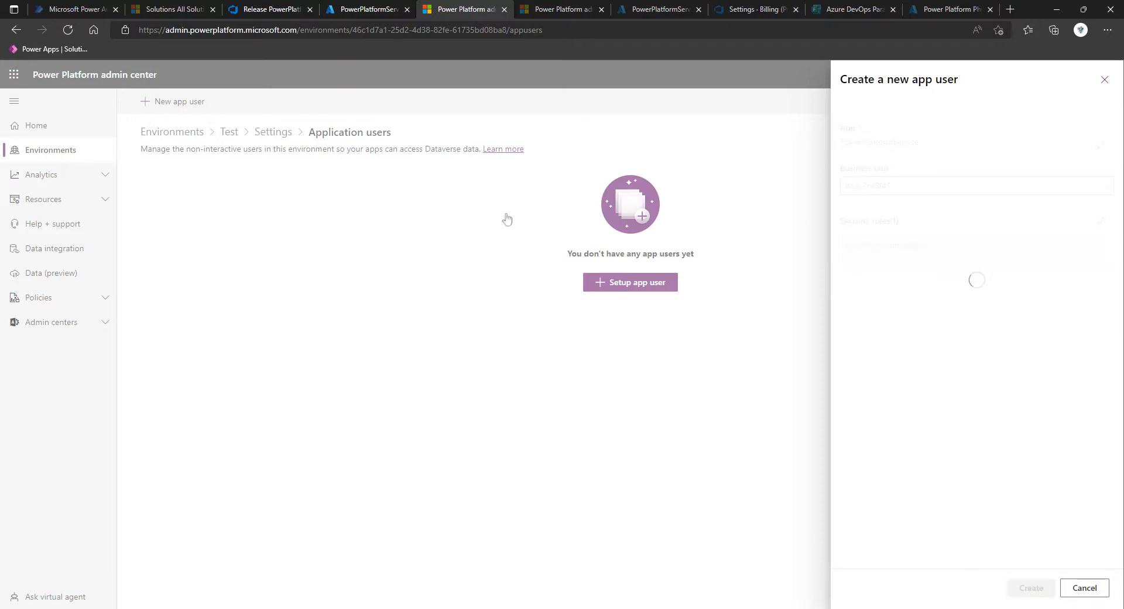
- Switch to the release pipeline in Azure DevOps and create a release with the Test stage's trigger changed from automated to manual
left_click(269, 9)
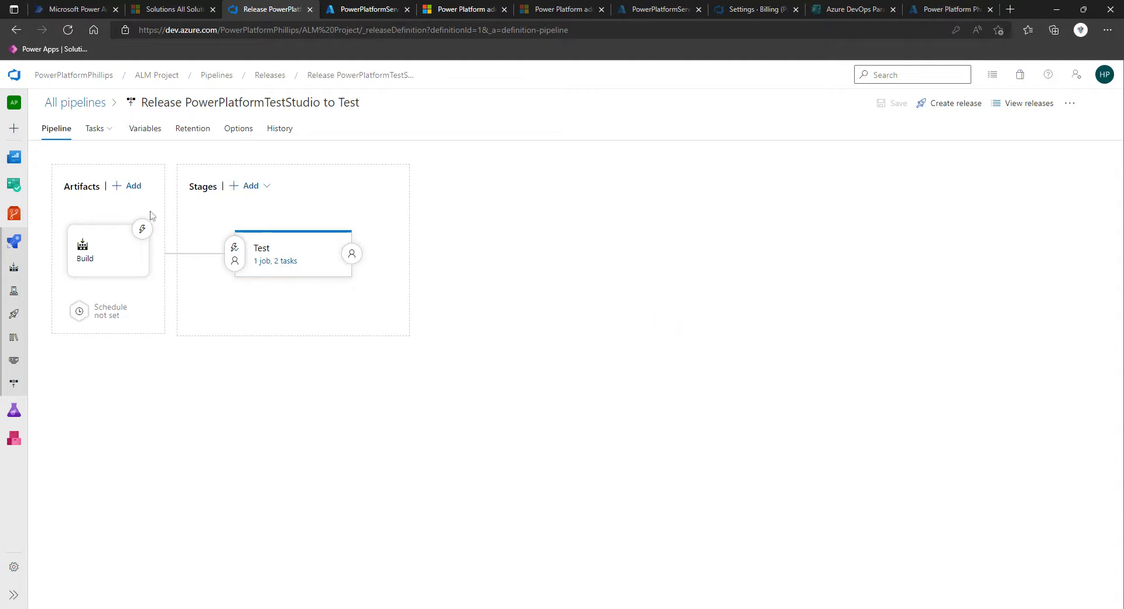
left_click(128, 608)
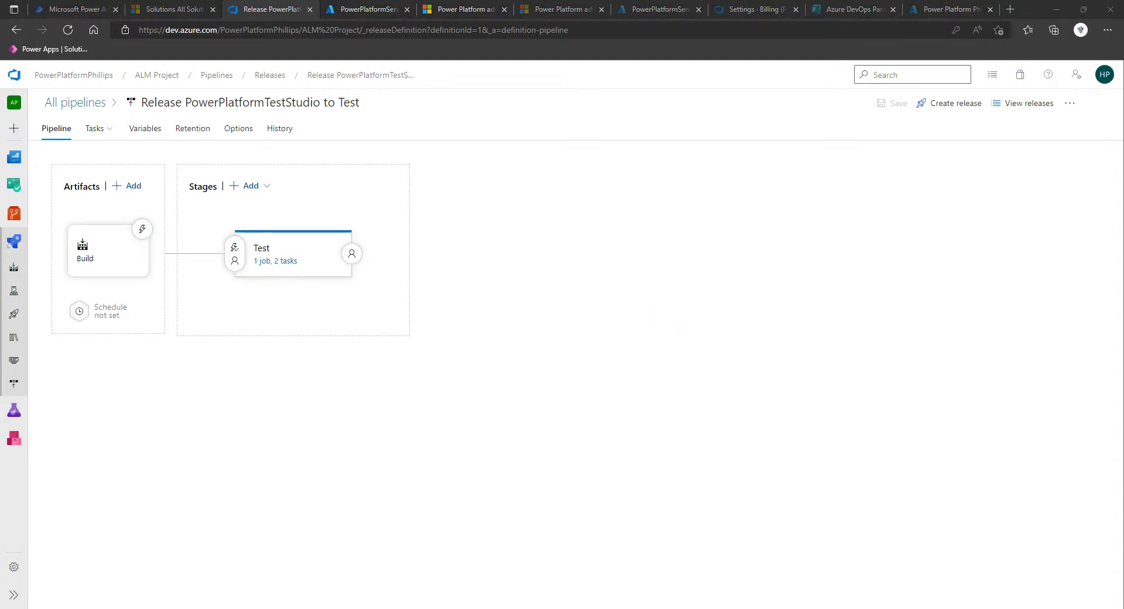
left_click(461, 412)
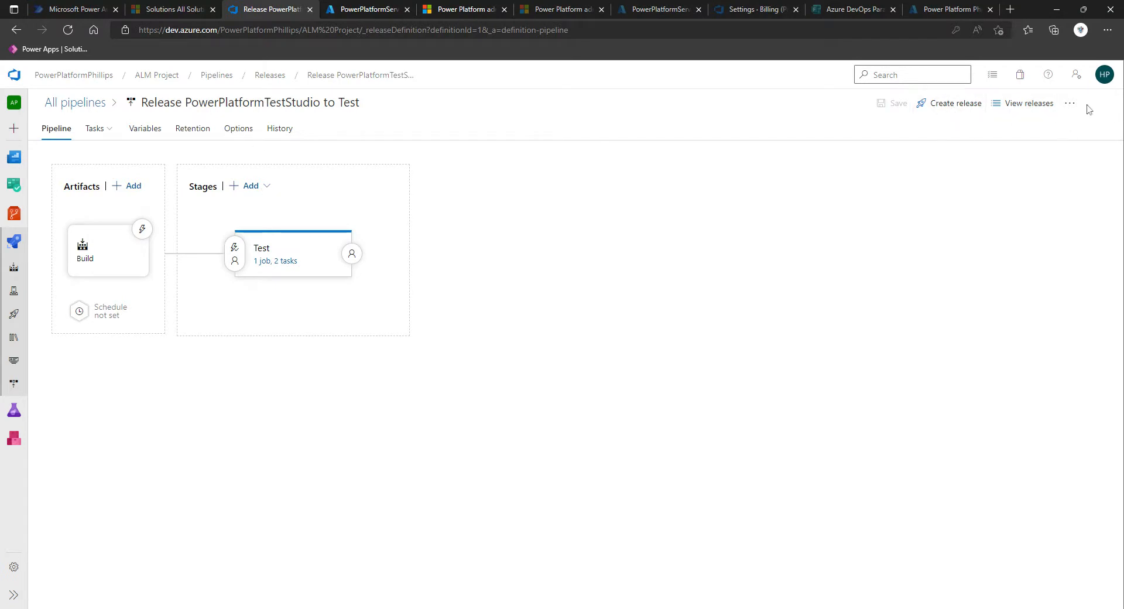
left_click(1070, 103)
left_click(967, 107)
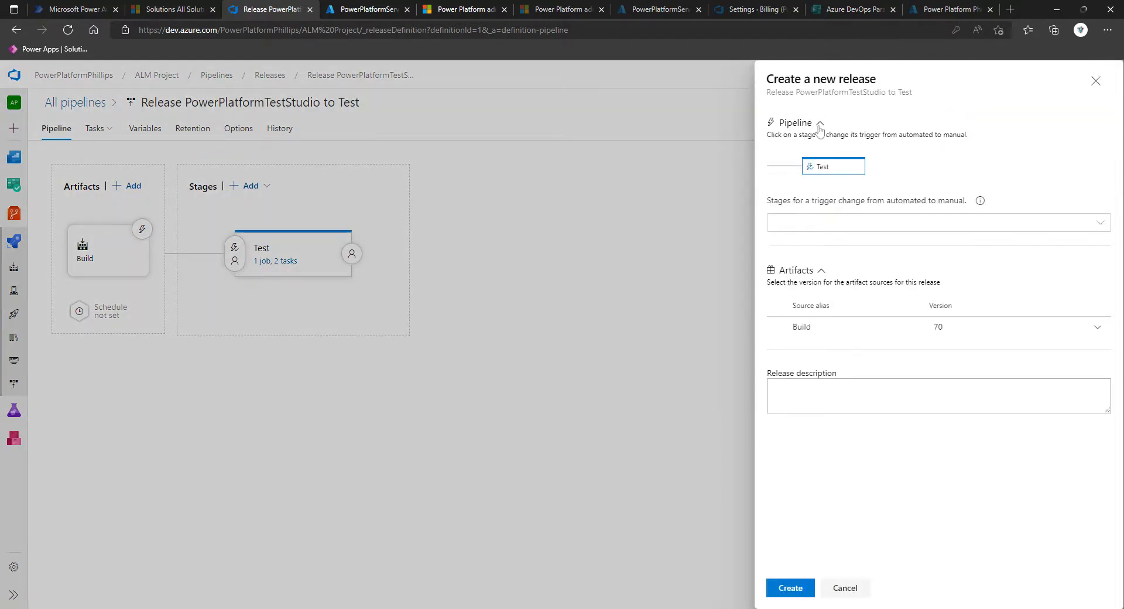
left_click(844, 227)
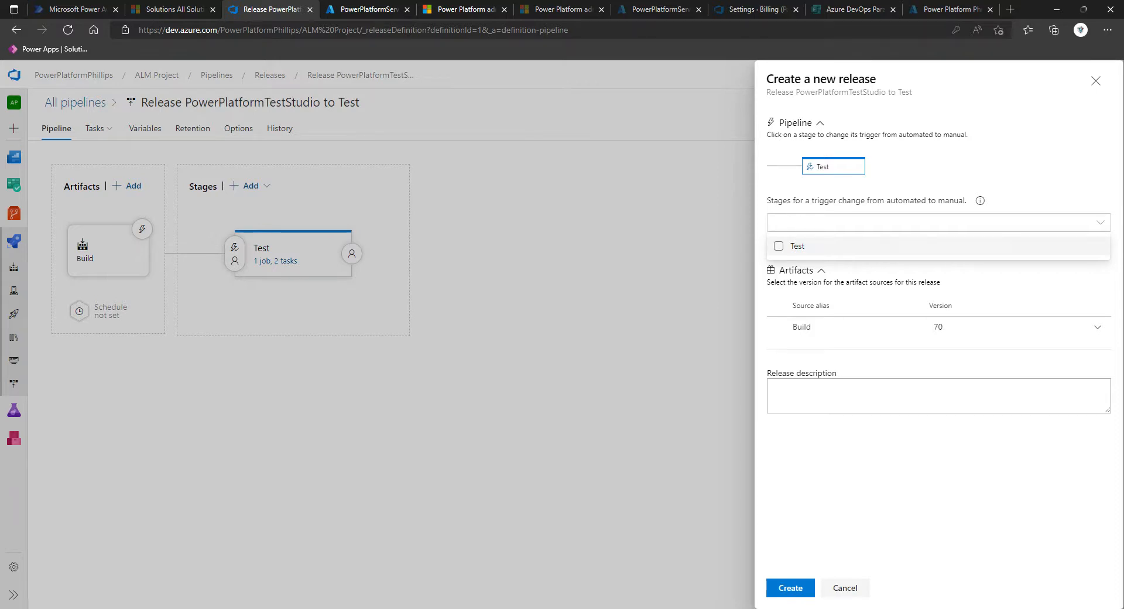
left_click(778, 247)
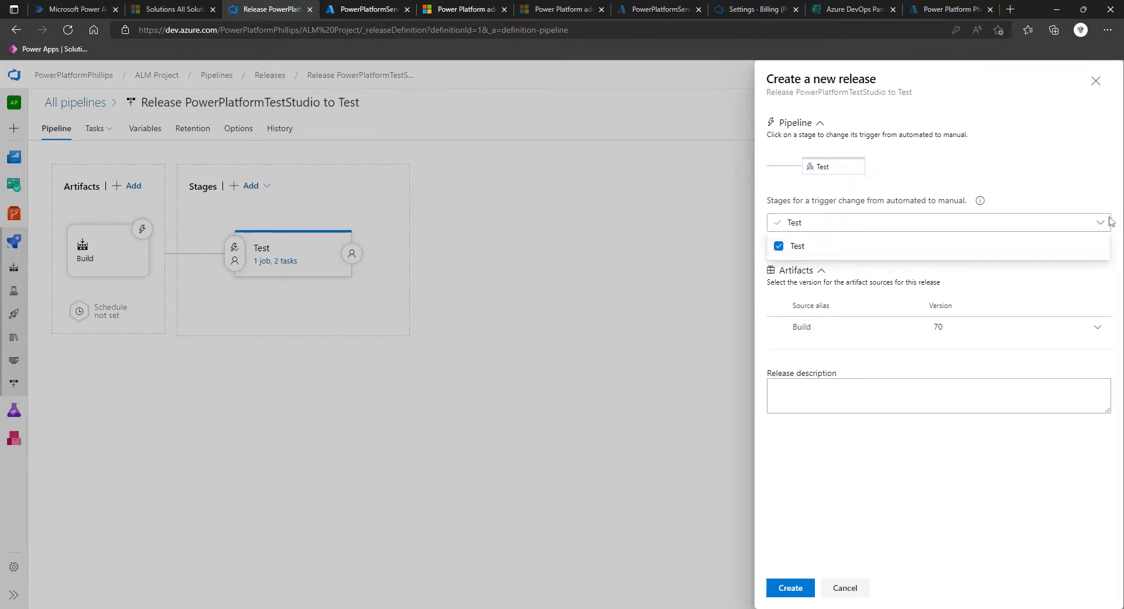
left_click(1043, 186)
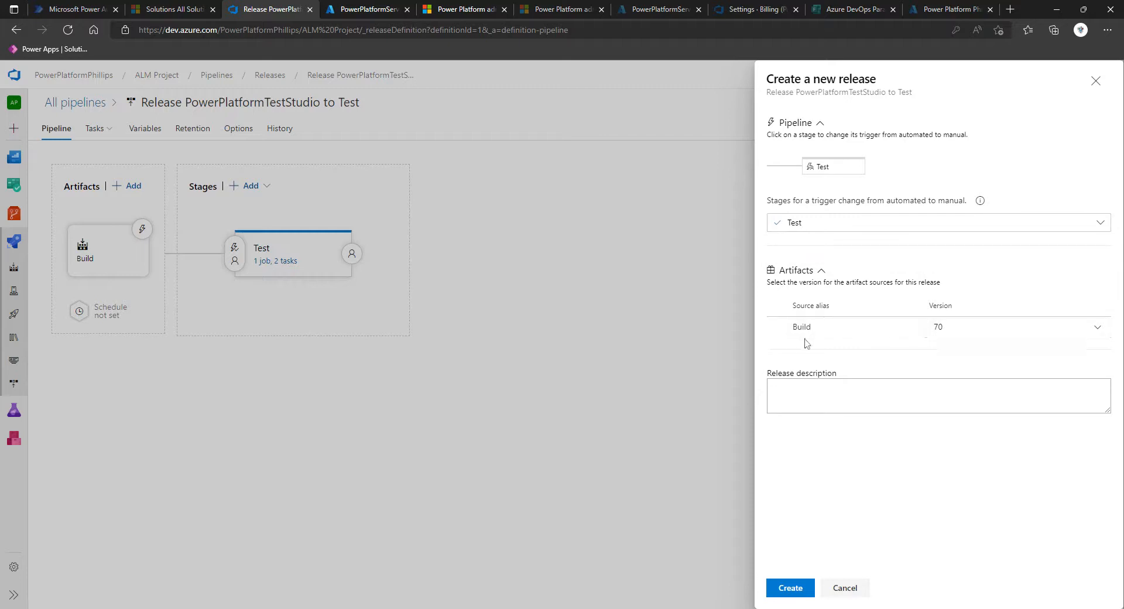
left_click(790, 587)
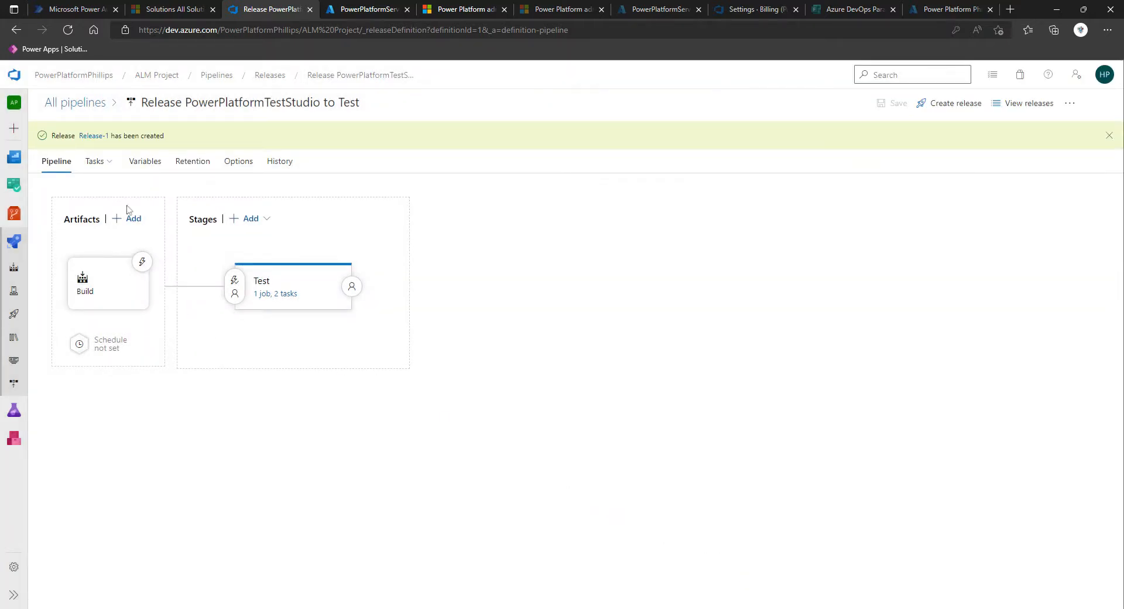
- Open Release-1 and check its deployment options and its entry in the releases list
left_click(95, 137)
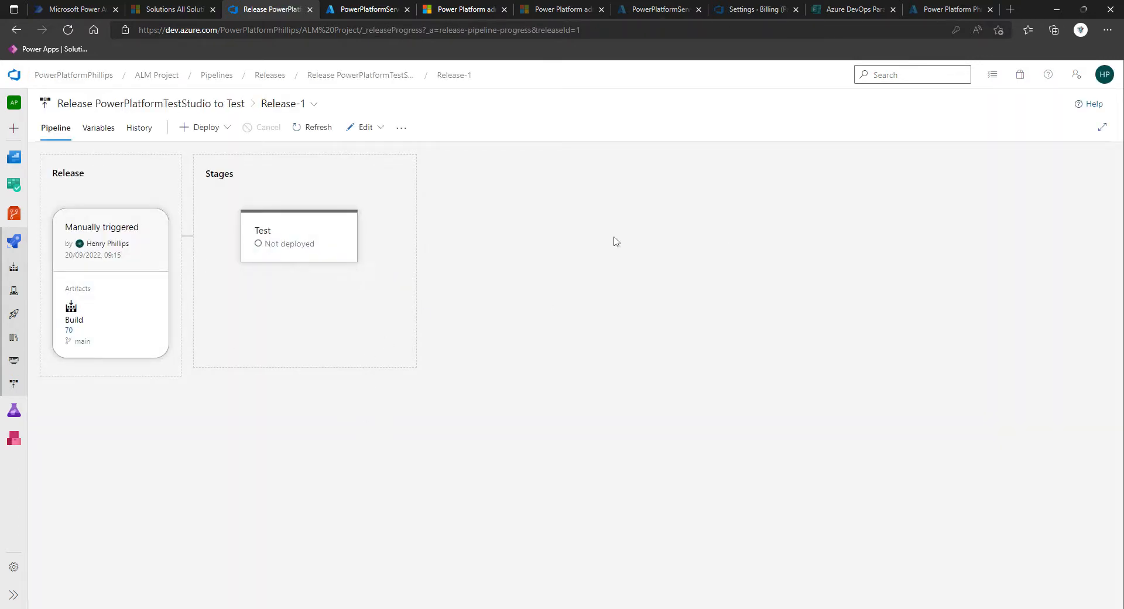
left_click(203, 127)
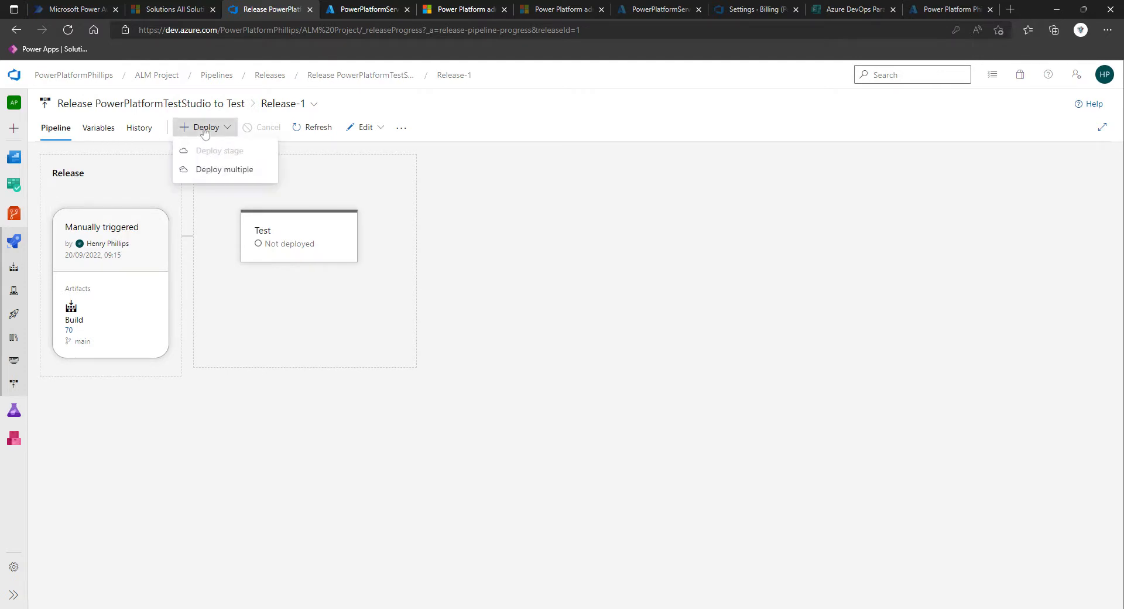
left_click(511, 126)
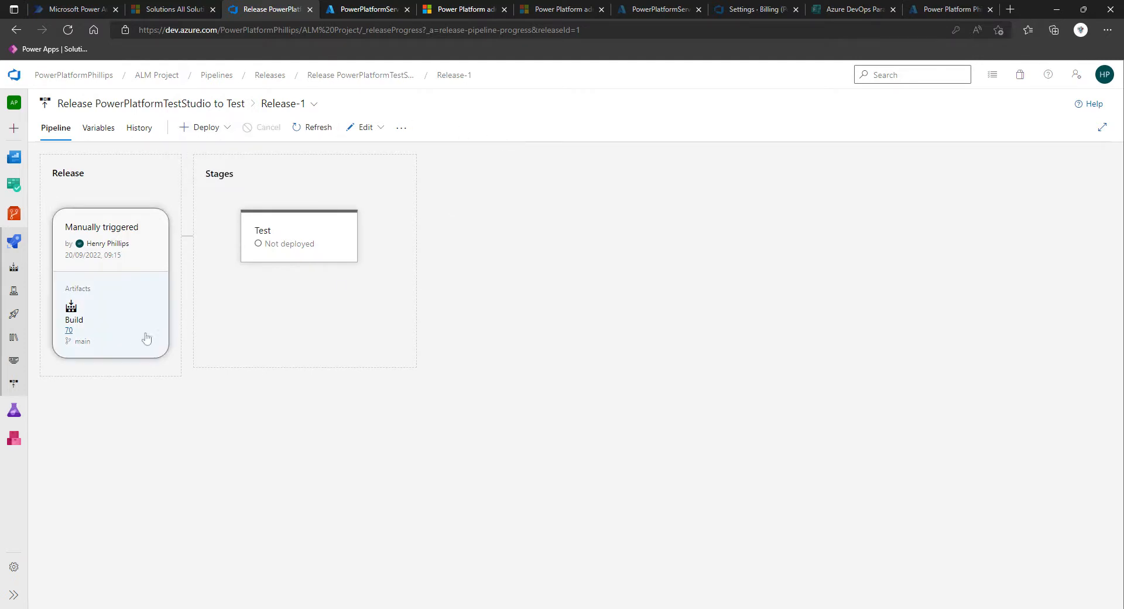
mouse_move(271, 240)
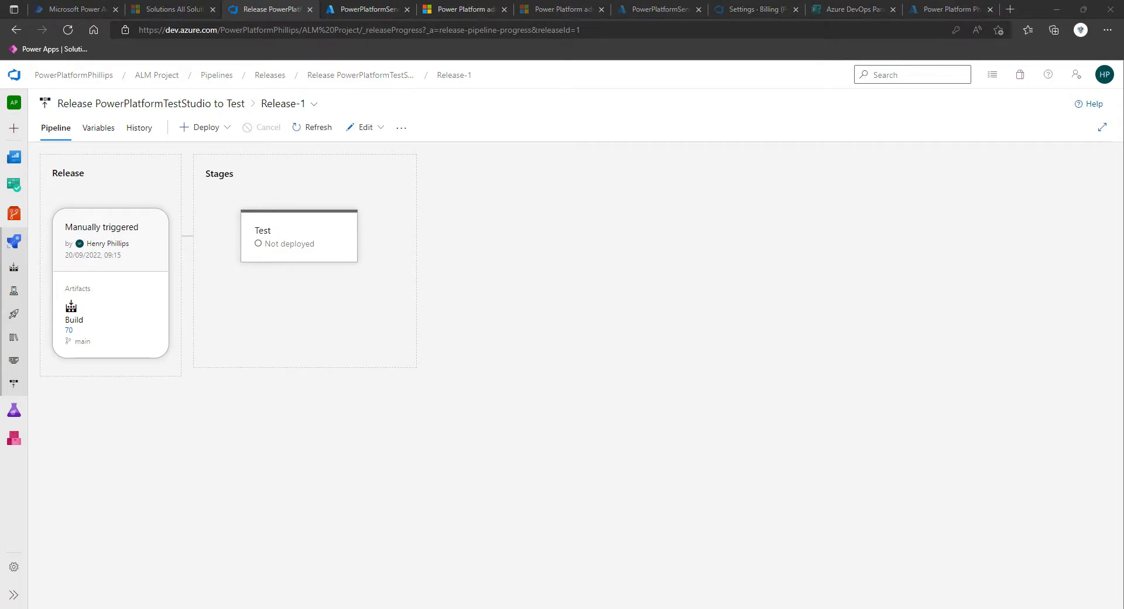
left_click(269, 76)
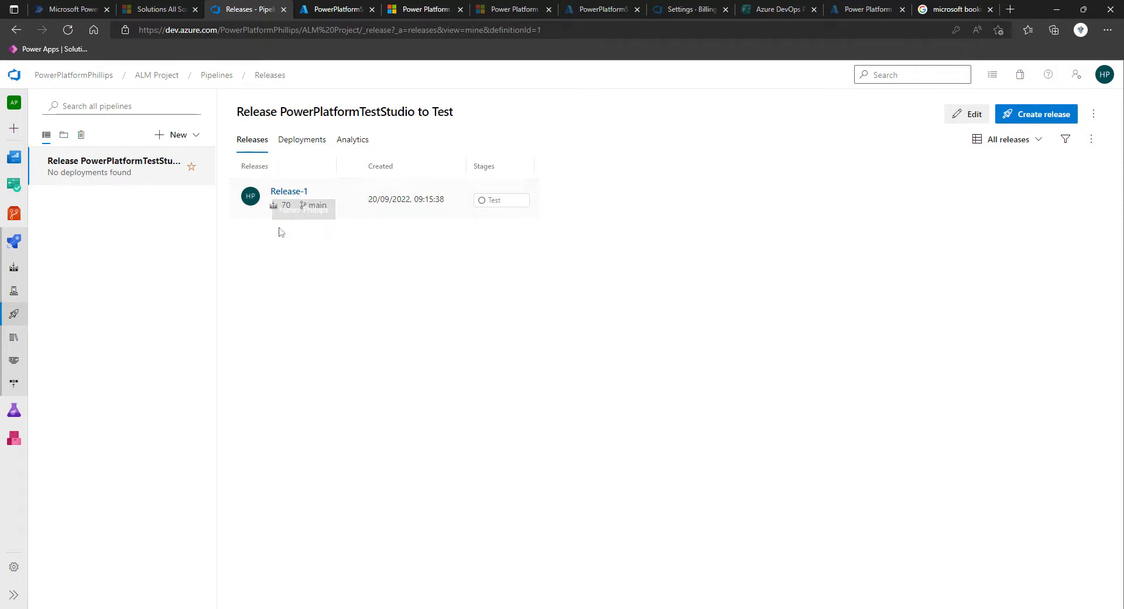
left_click(293, 195)
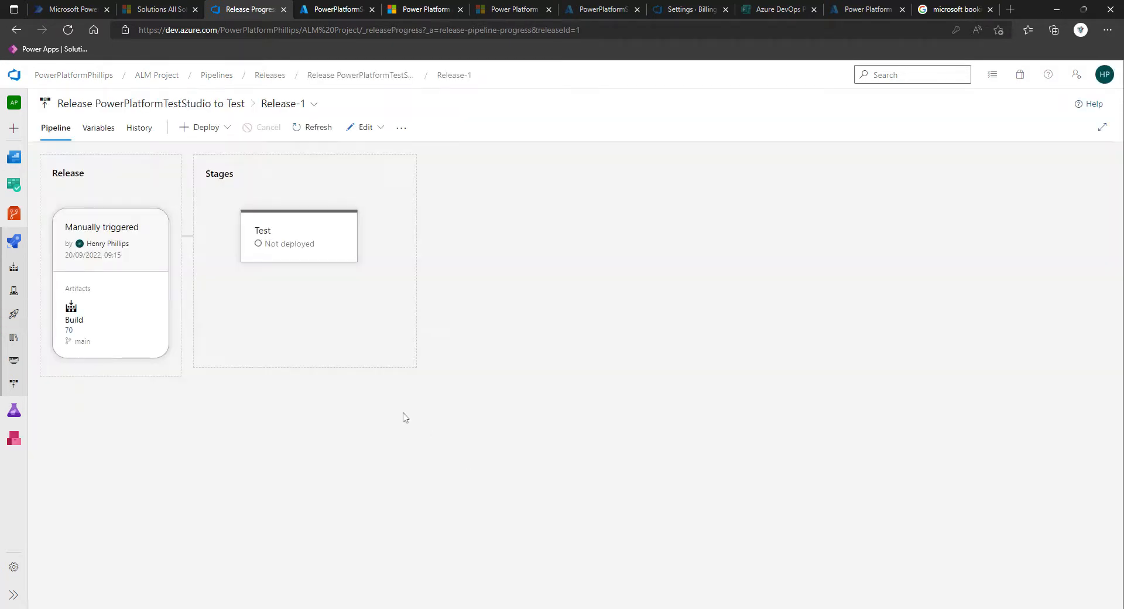
- Deploy Release-1 to the Test stage and open the logs of the running deployment
mouse_move(290, 216)
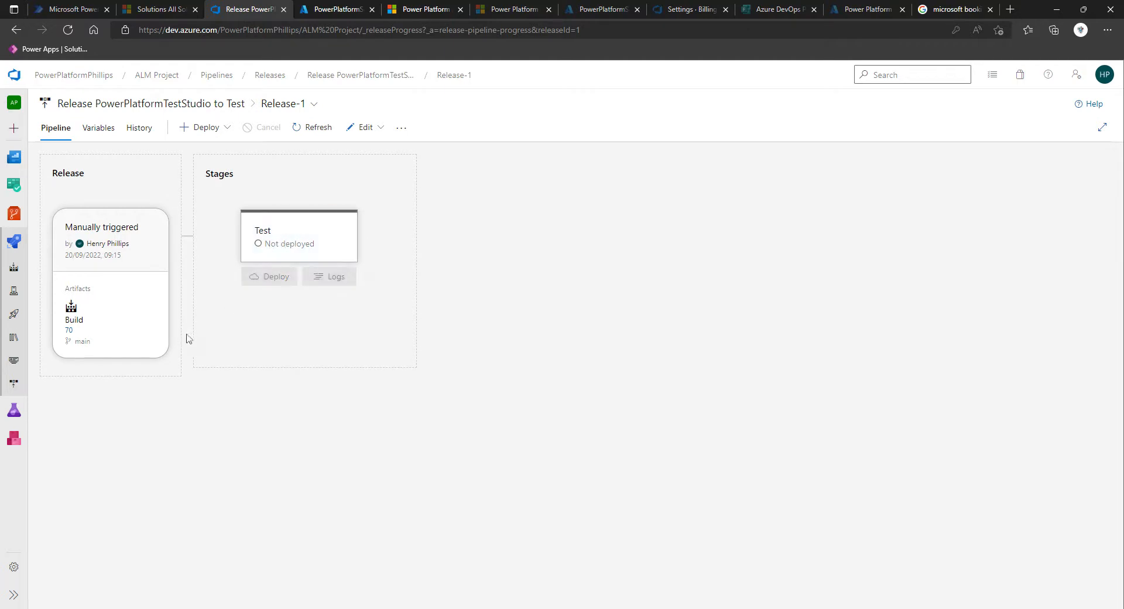
left_click(275, 284)
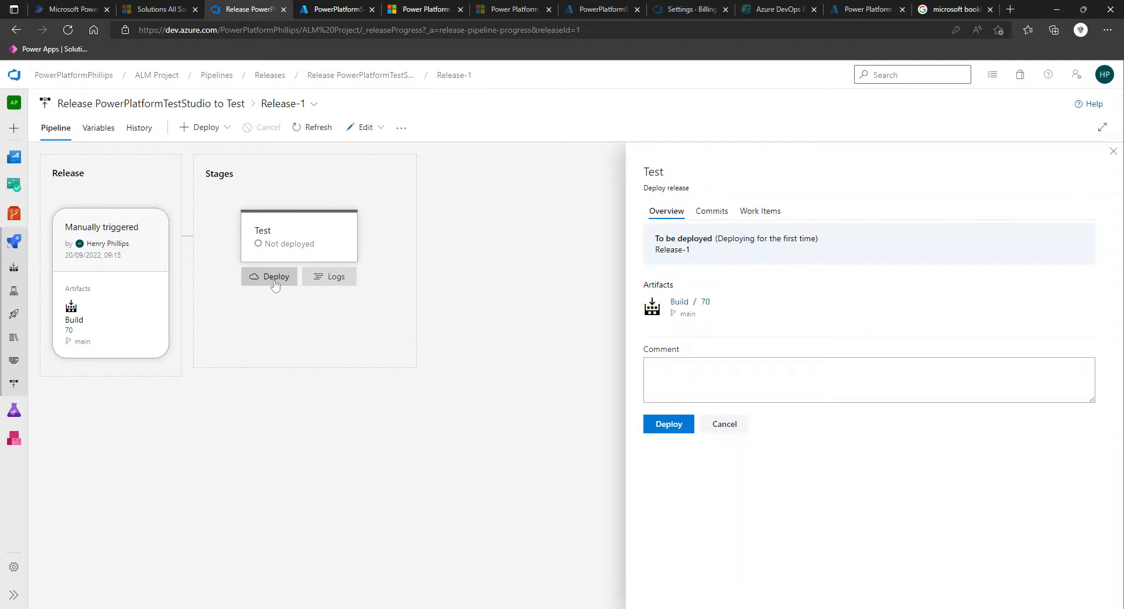
left_click(665, 428)
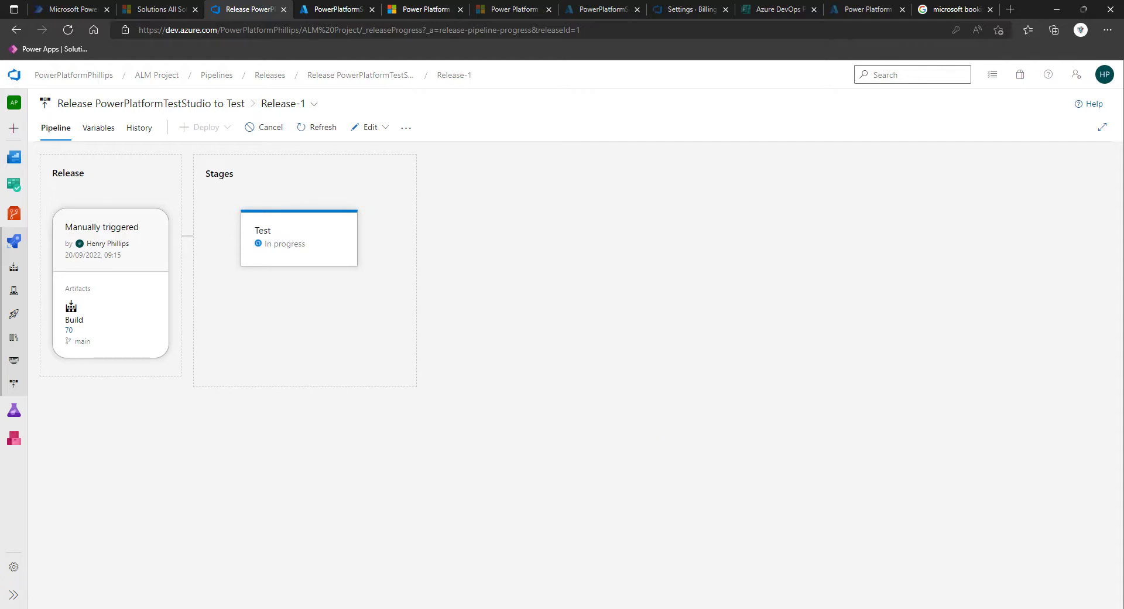
left_click(299, 244)
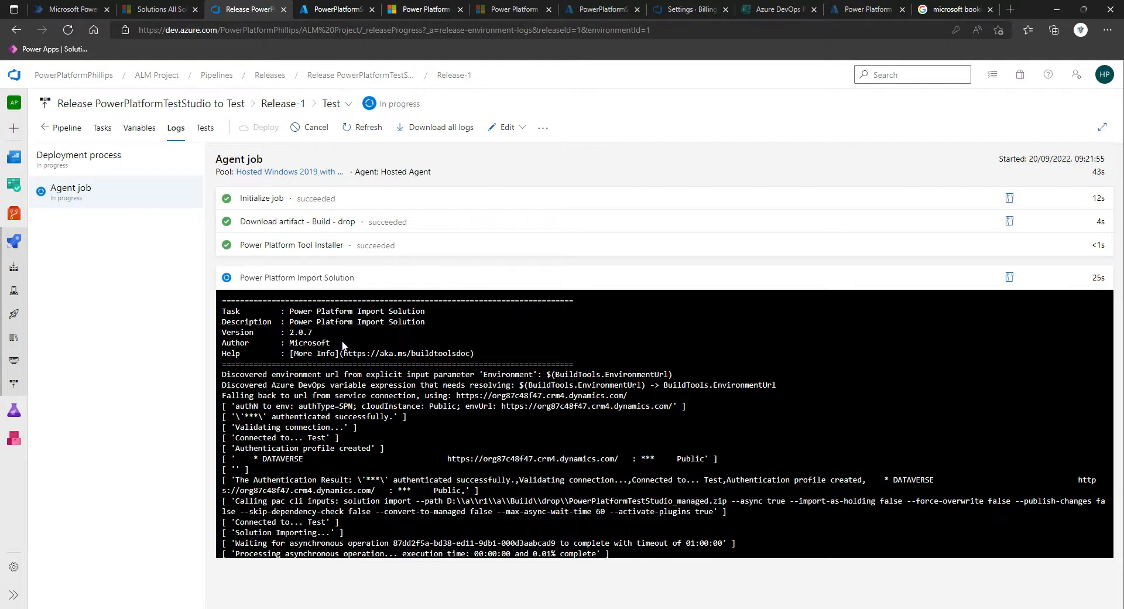
- Go to powerapps.microsoft.com in the admin center's browser tab, sign in to Power Apps, and switch to the Test environment
left_click(399, 10)
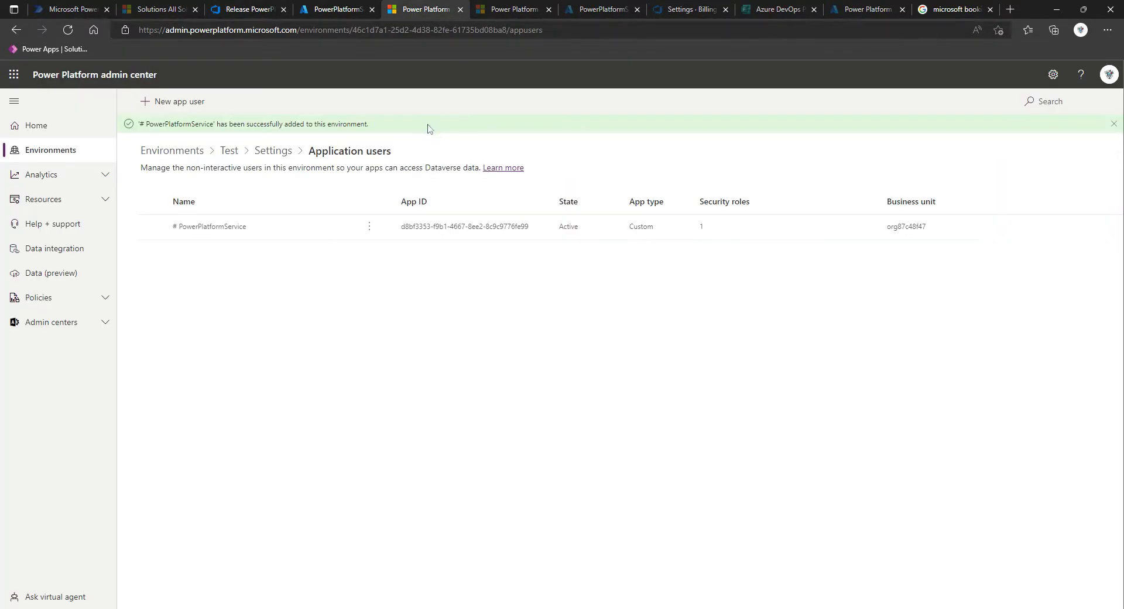
left_click(320, 35)
type("power")
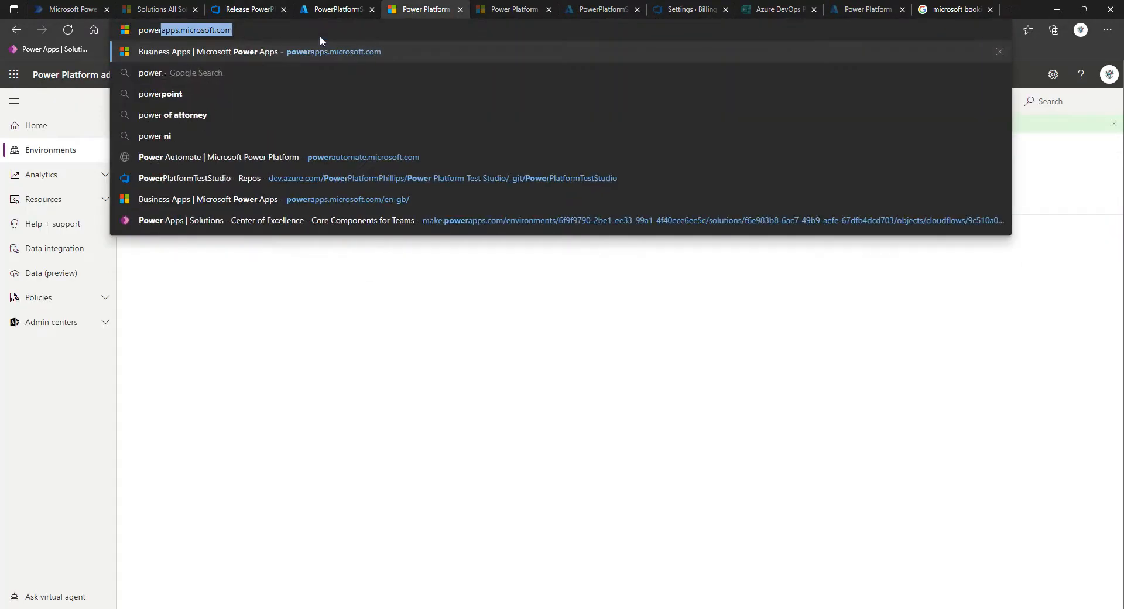
type("apps")
key("Return")
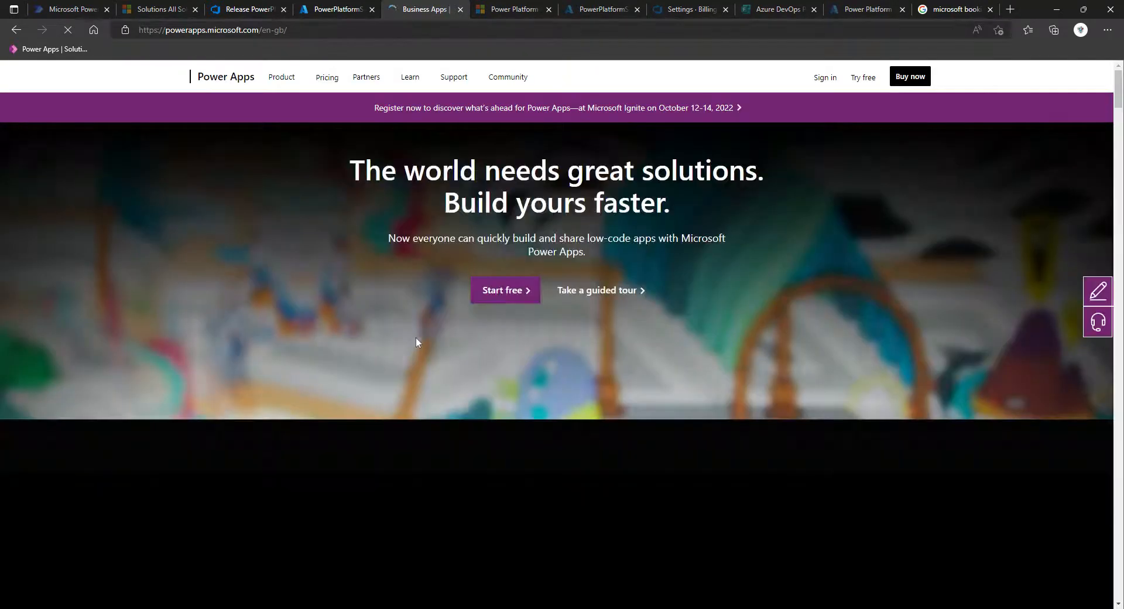
left_click(822, 79)
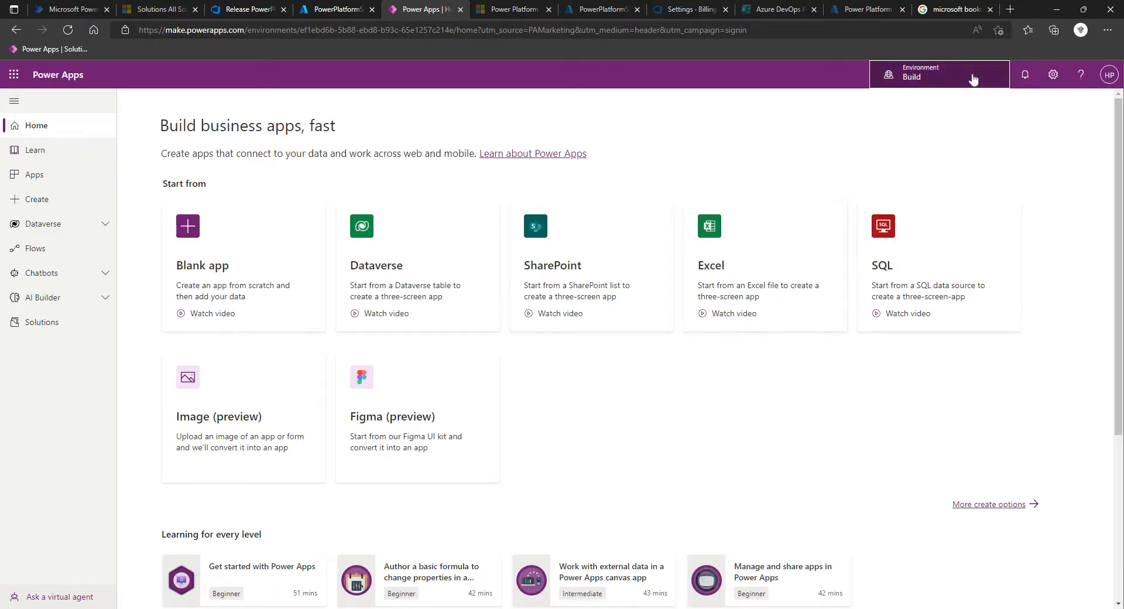
left_click(972, 79)
left_click(931, 241)
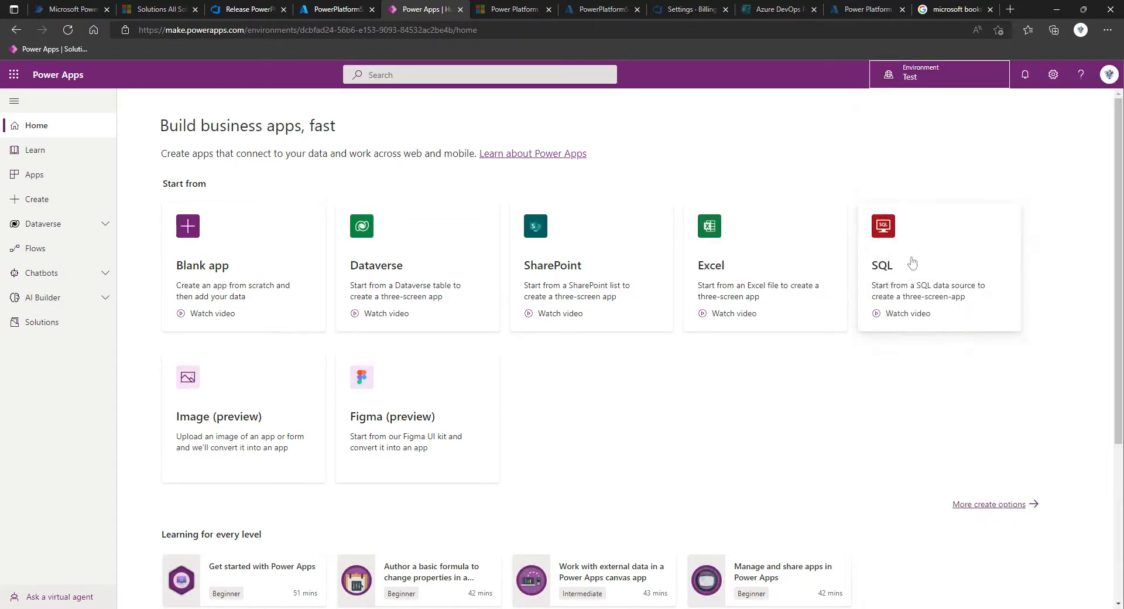
- Check the Test environment's solutions and their import history for the PowerPlatformTestStudio entry
left_click(41, 322)
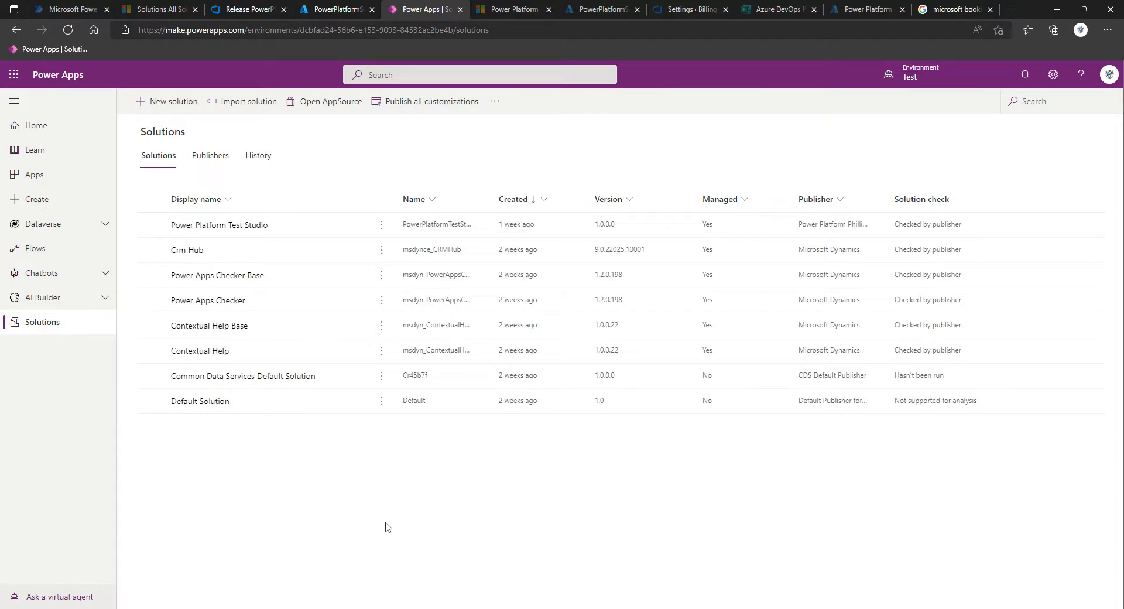
left_click(268, 161)
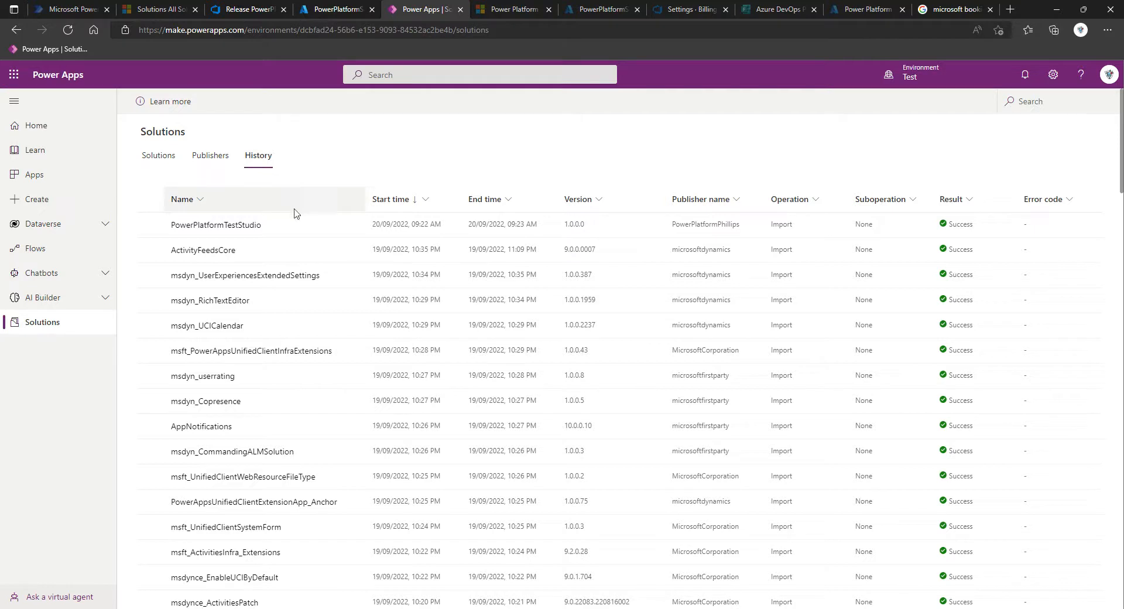
left_click(392, 233)
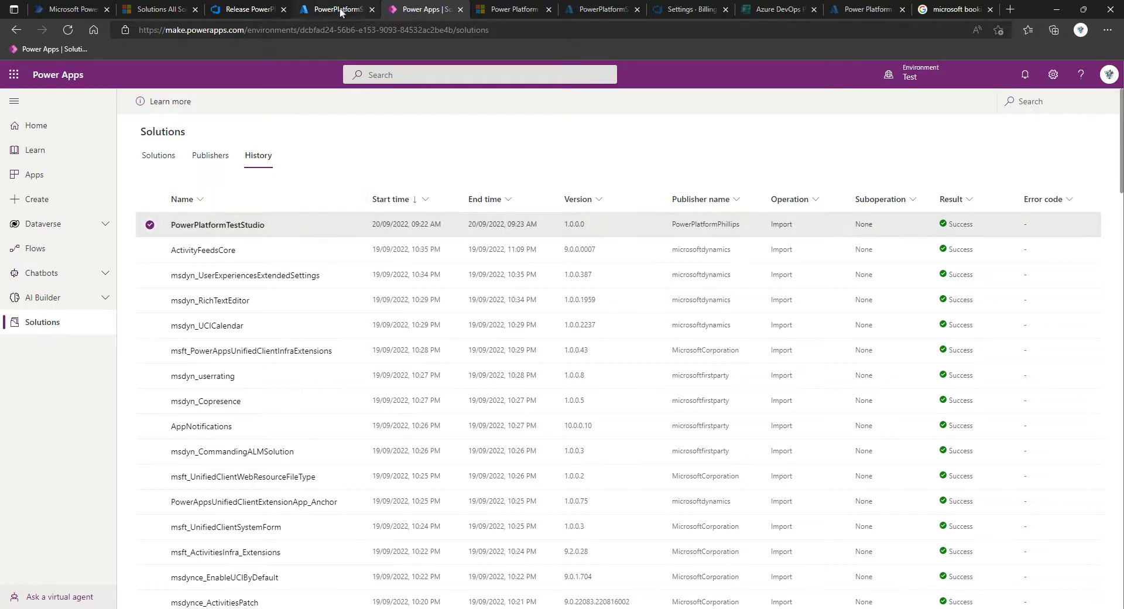
- Review the Test stage's agent job results in Azure DevOps and recheck the solution history and solutions list in Power Apps
left_click(228, 8)
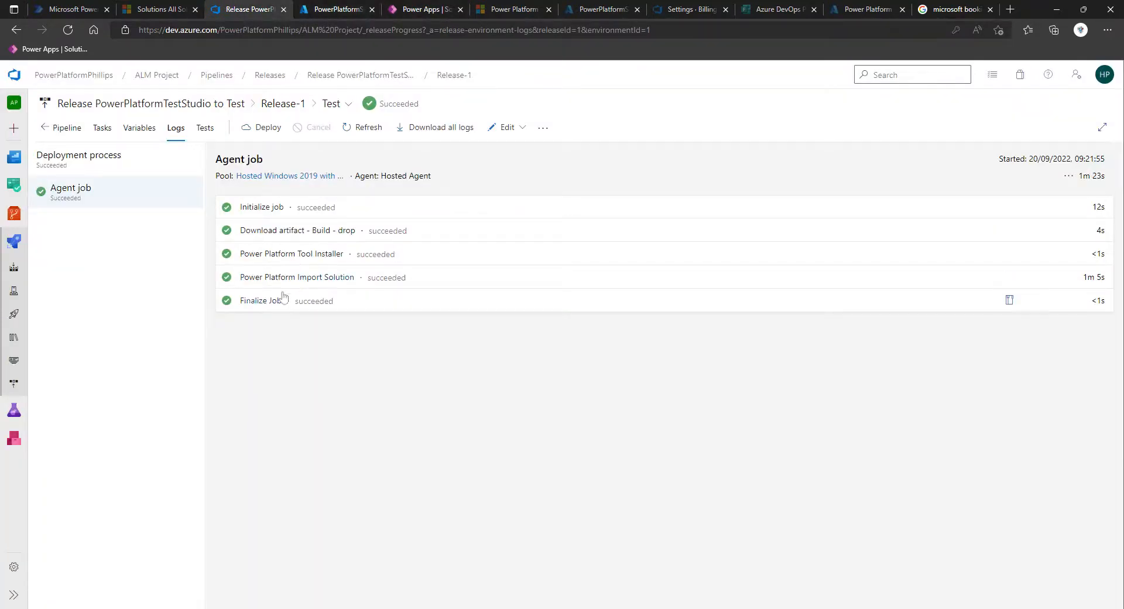
left_click(338, 9)
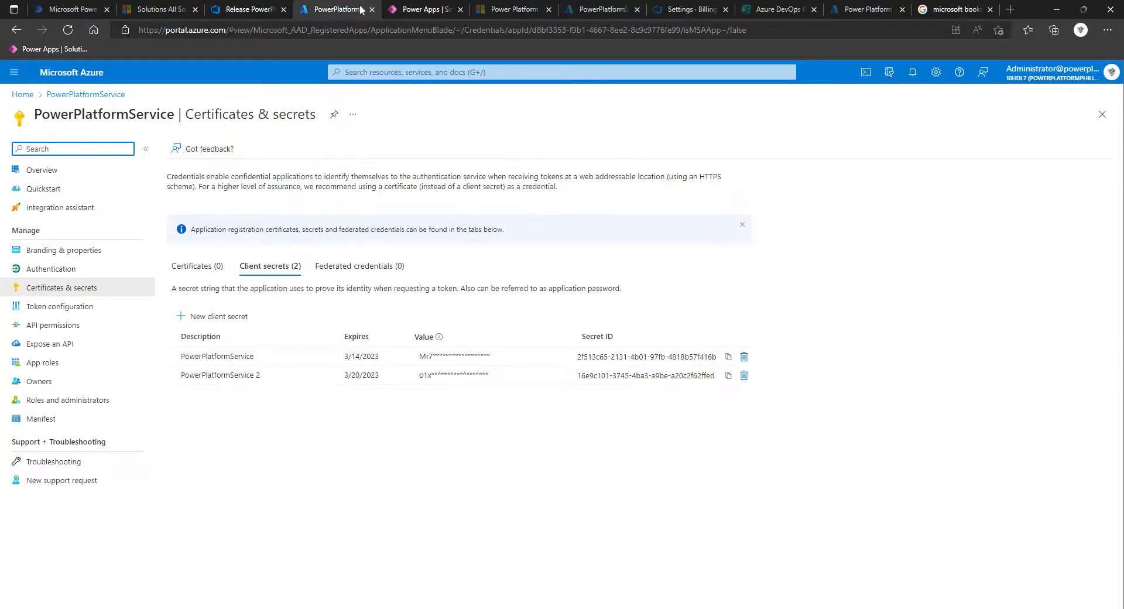
left_click(422, 9)
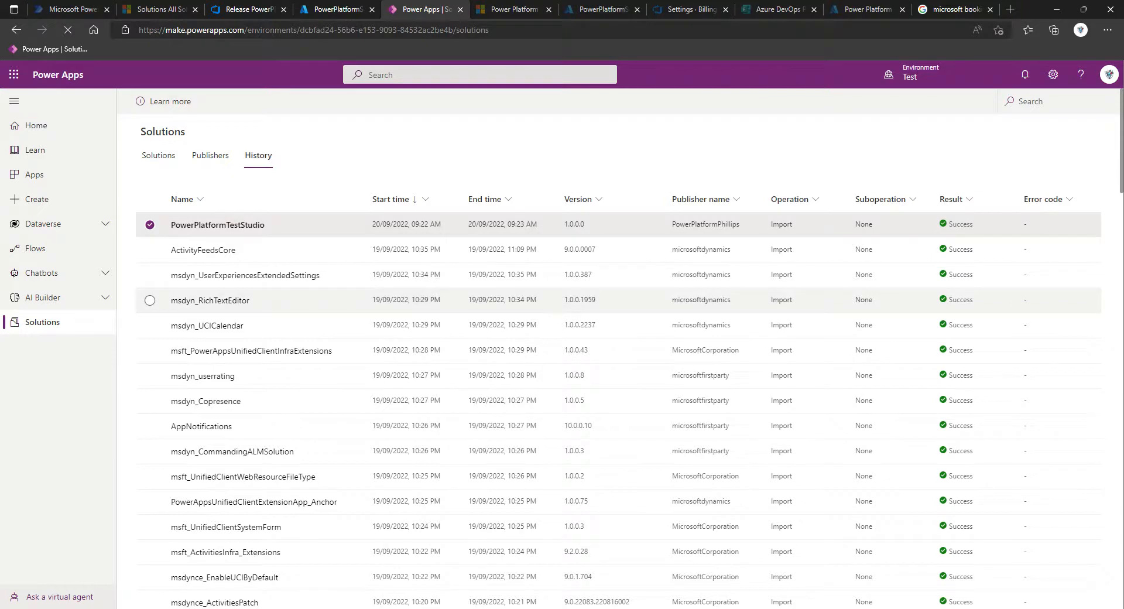
left_click(150, 225)
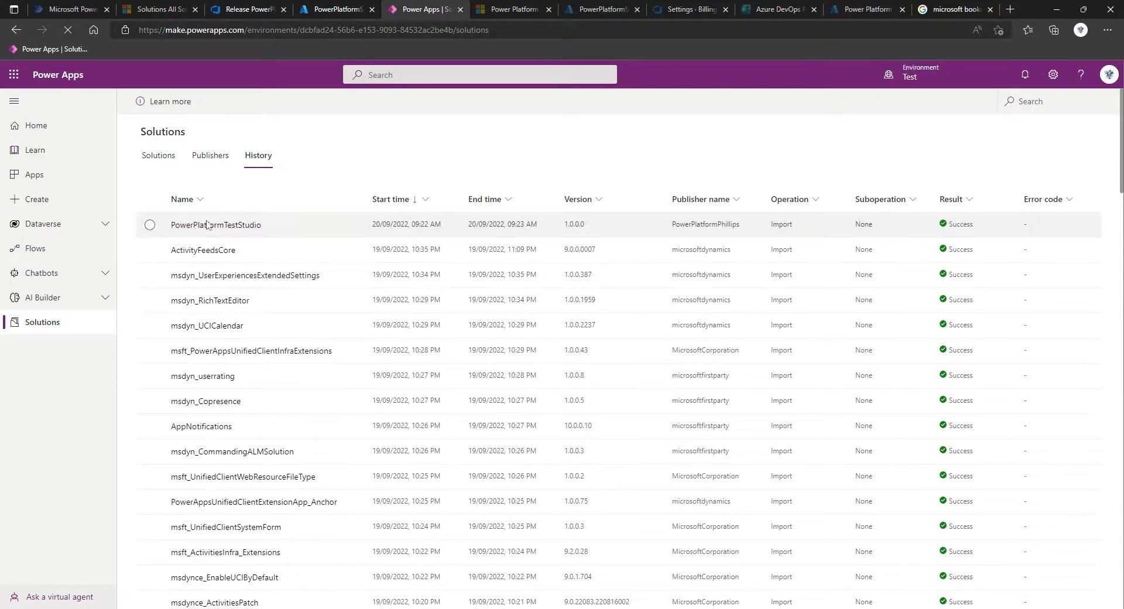
left_click(166, 168)
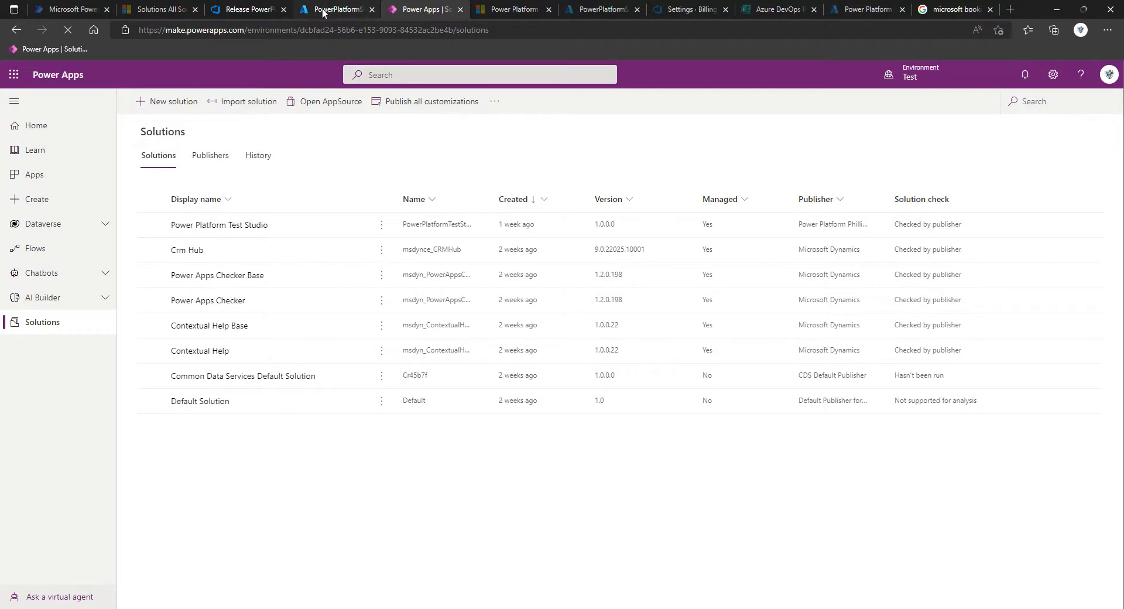
left_click(265, 11)
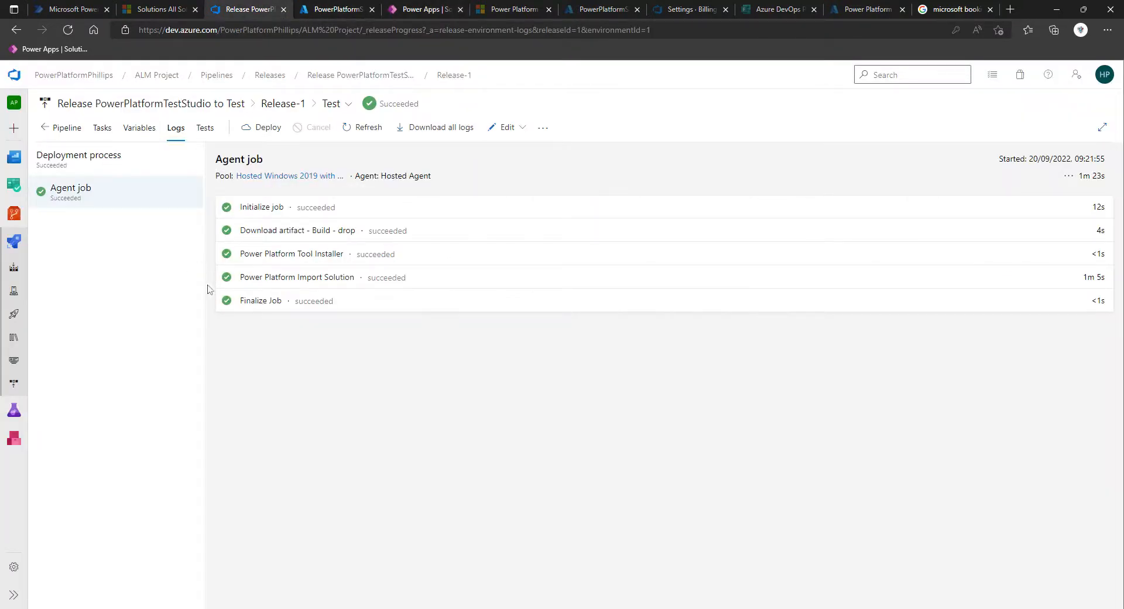